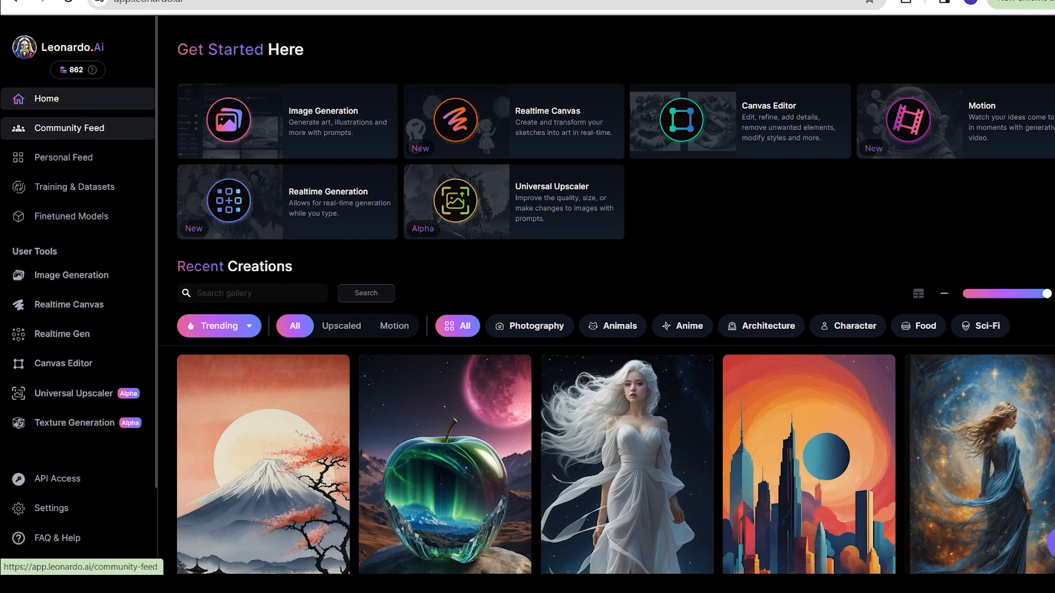
# Step: Browse the Community and Personal feeds and view the golden-armored woman image's details
pyautogui.click(69, 128)
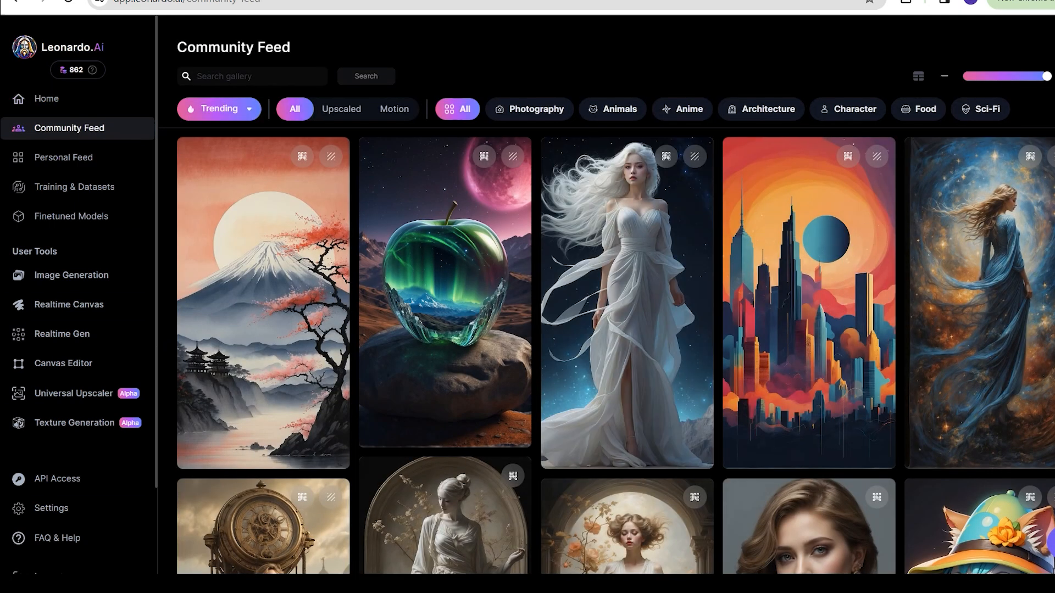
pyautogui.scroll(-8, 528, 330)
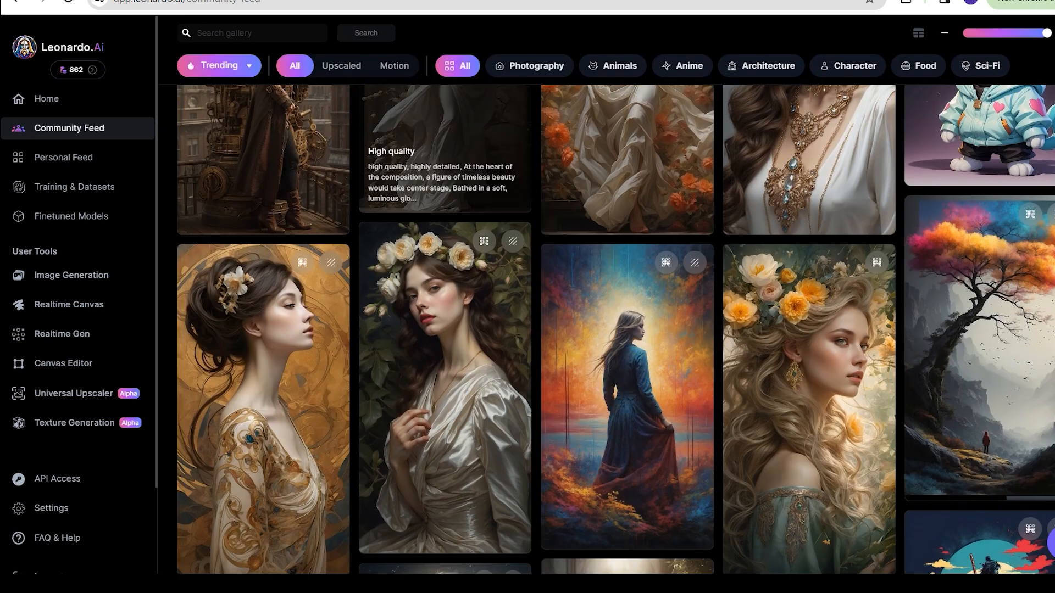
pyautogui.click(63, 157)
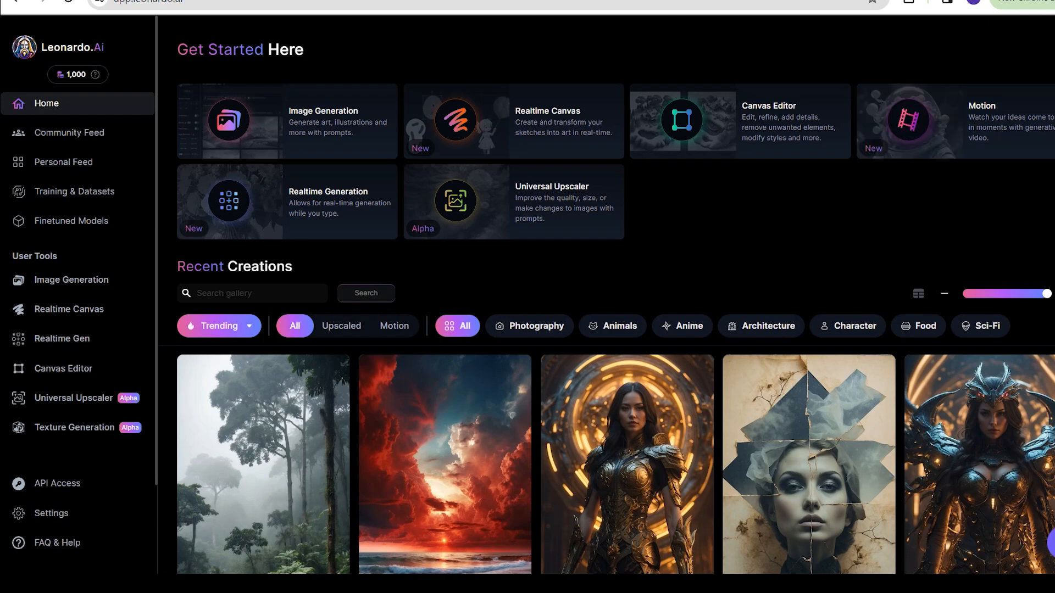
pyautogui.scroll(-5, 626, 331)
pyautogui.scroll(-2, 626, 330)
pyautogui.click(626, 206)
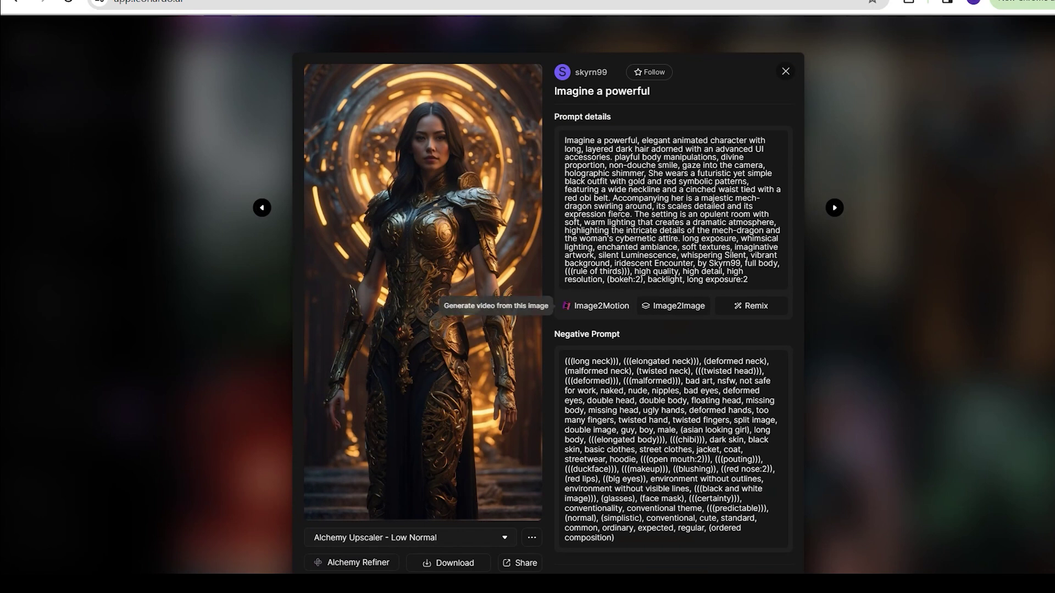
pyautogui.click(786, 71)
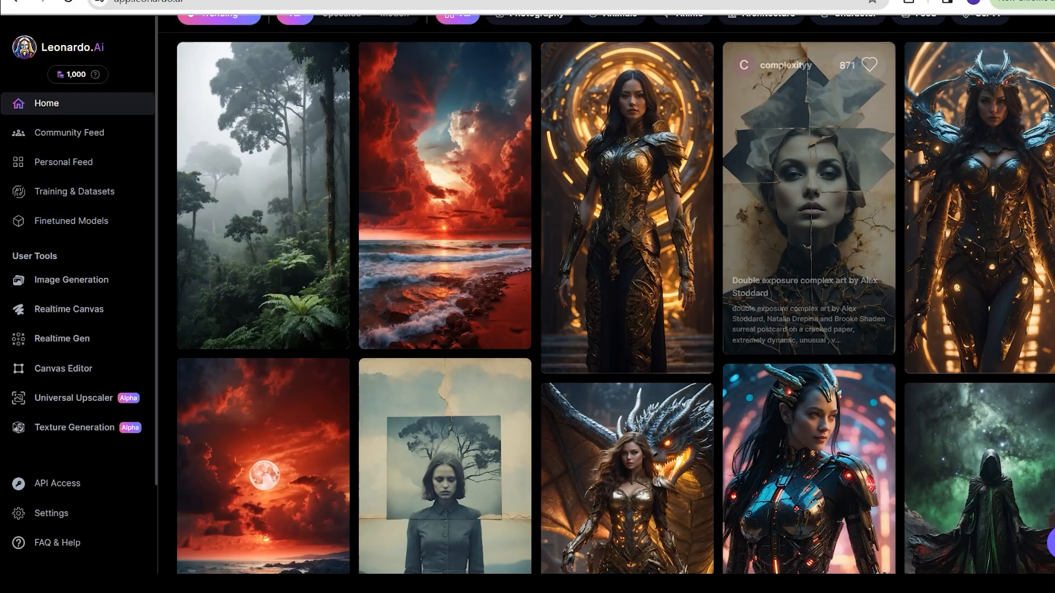
pyautogui.scroll(2, 610, 330)
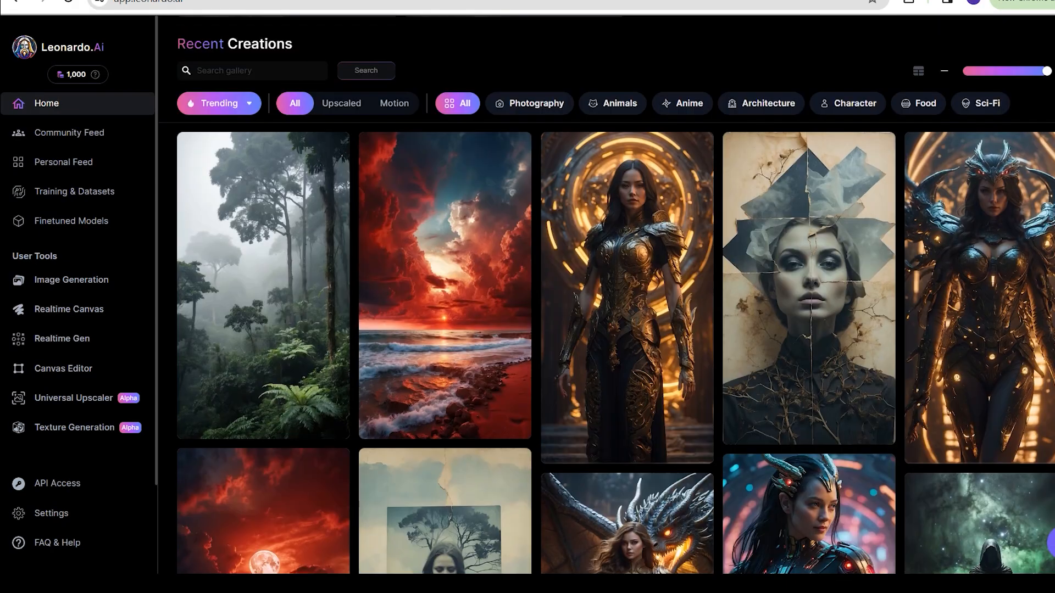
pyautogui.scroll(-5, 610, 331)
pyautogui.scroll(8, 610, 329)
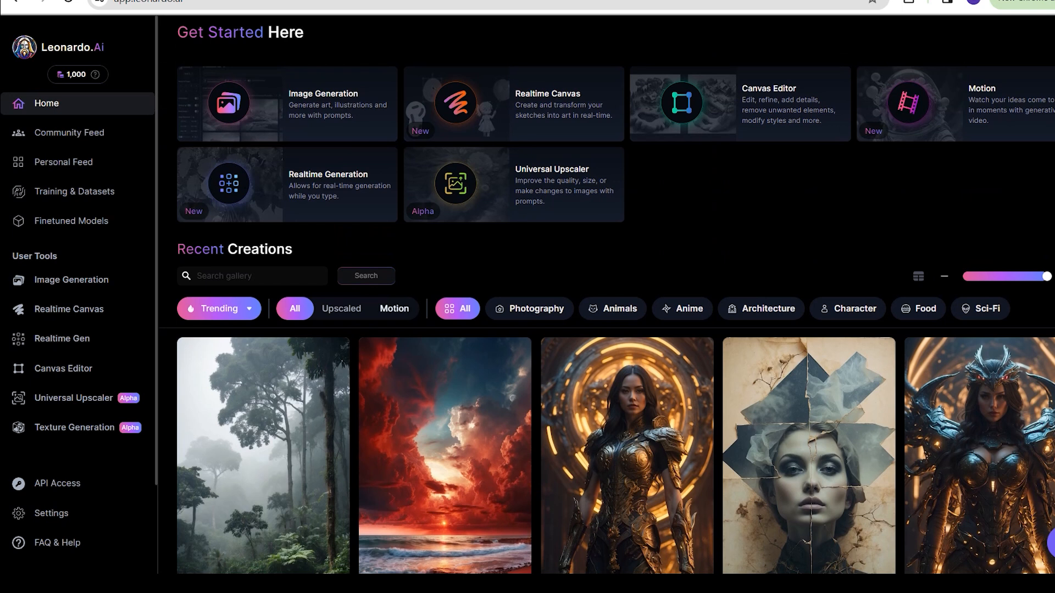
# Step: Filter the Recent Creations gallery to show only Motion creations
pyautogui.click(394, 308)
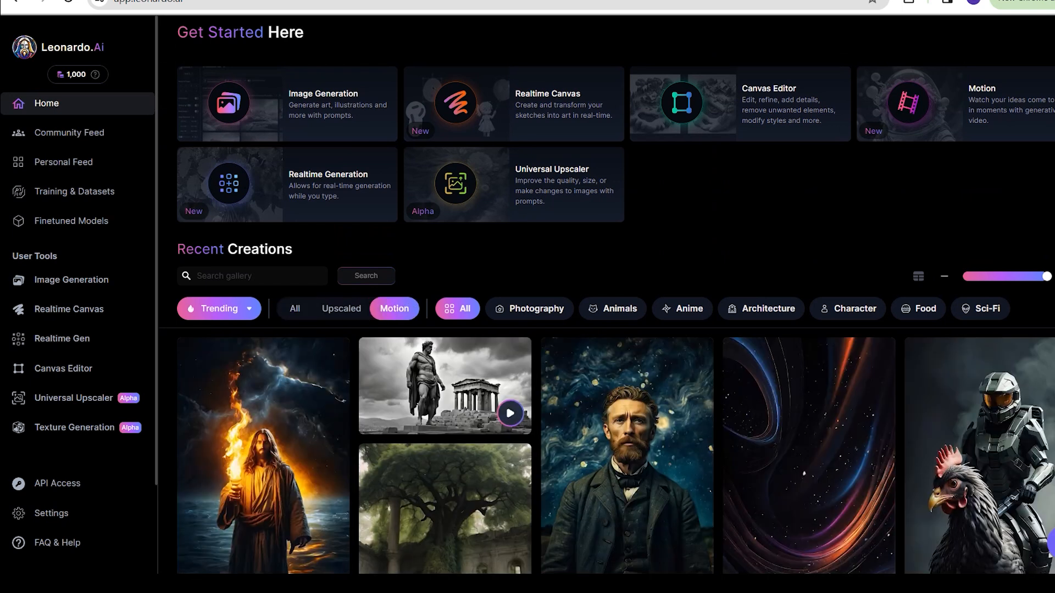
pyautogui.scroll(-3, 610, 330)
pyautogui.scroll(-2, 610, 330)
pyautogui.scroll(-5, 609, 330)
pyautogui.scroll(3, 610, 330)
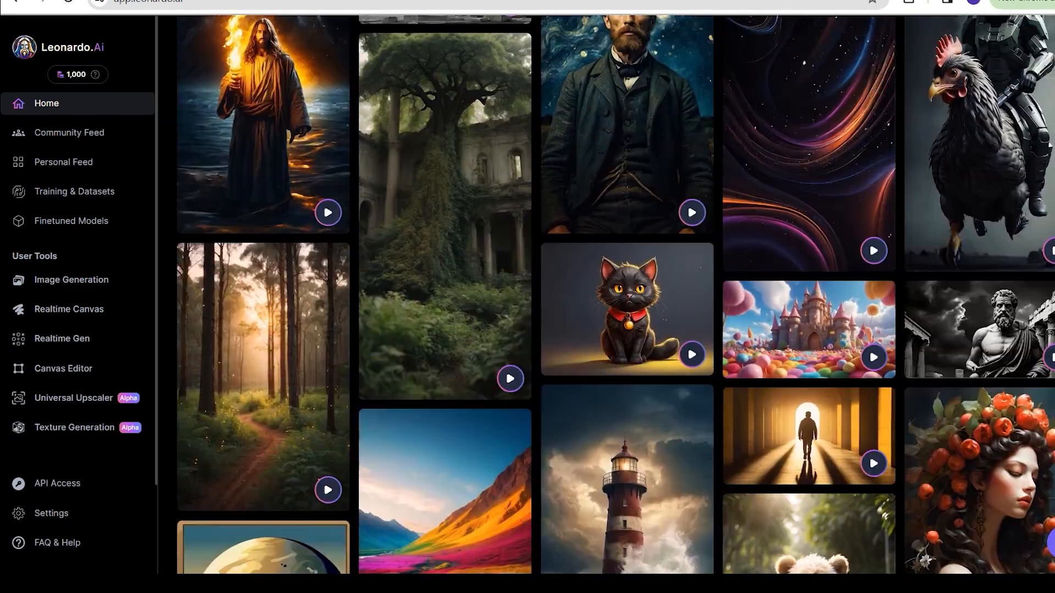
pyautogui.scroll(-4, 610, 330)
pyautogui.scroll(-4, 610, 330)
pyautogui.scroll(-3, 610, 330)
pyautogui.scroll(-3, 610, 330)
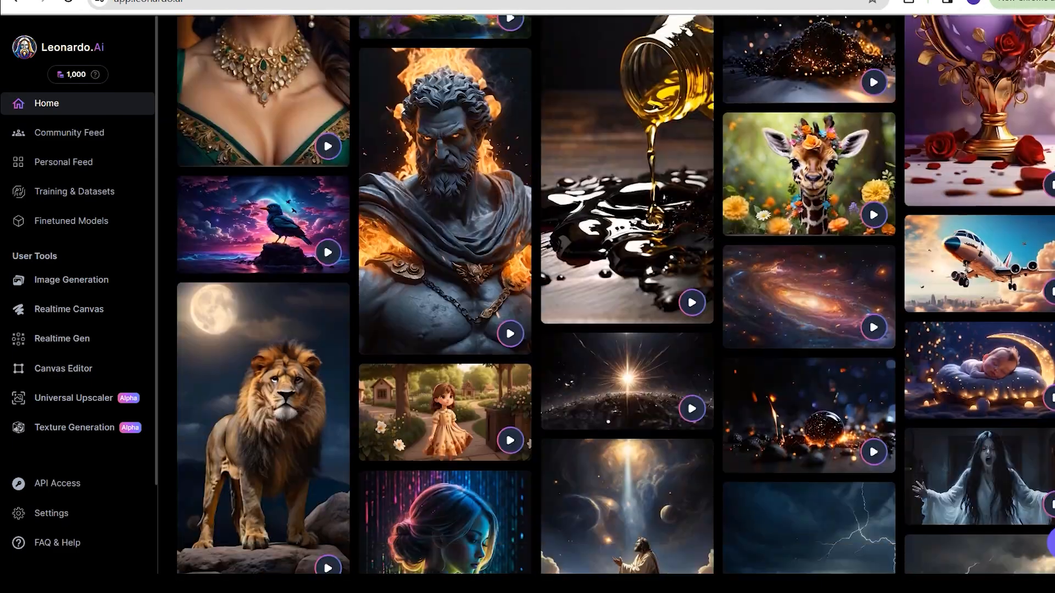
pyautogui.scroll(-4, 610, 330)
pyautogui.scroll(-3, 610, 330)
pyautogui.scroll(-2, 610, 330)
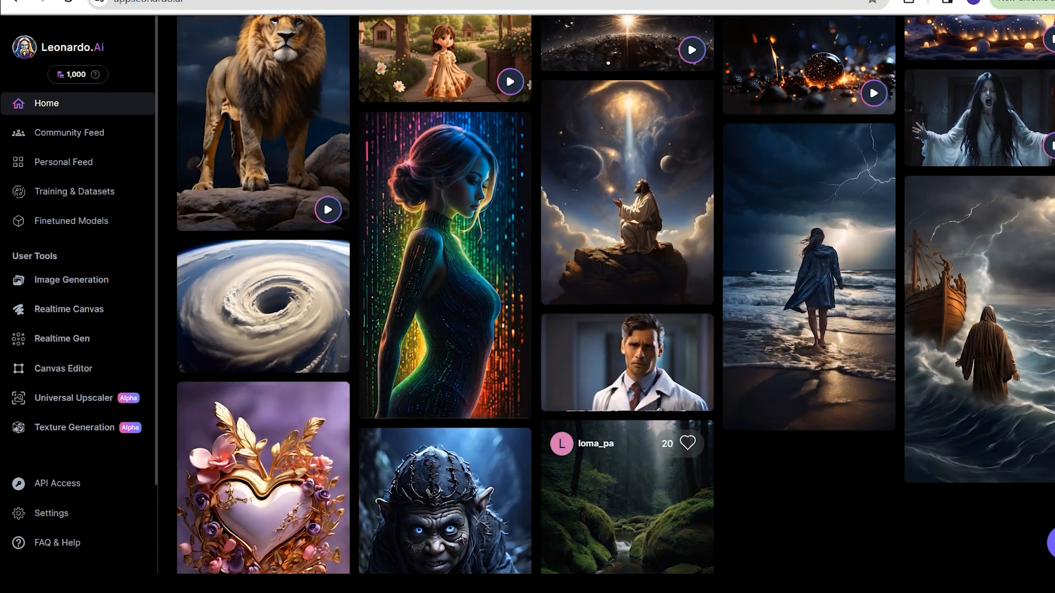
pyautogui.scroll(3, 627, 330)
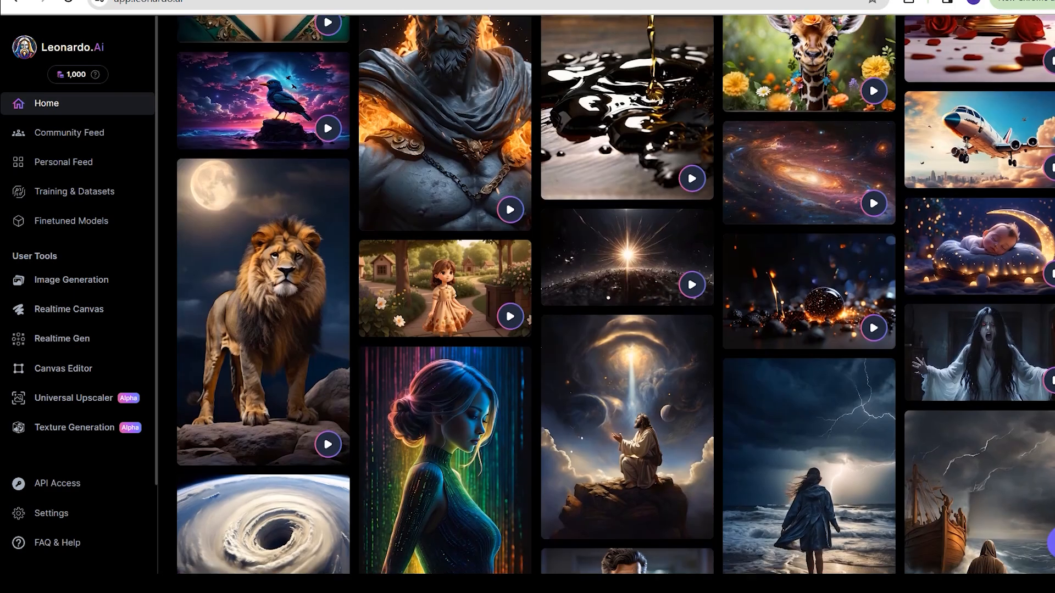
pyautogui.scroll(4, 627, 330)
pyautogui.scroll(4, 627, 330)
pyautogui.scroll(4, 626, 329)
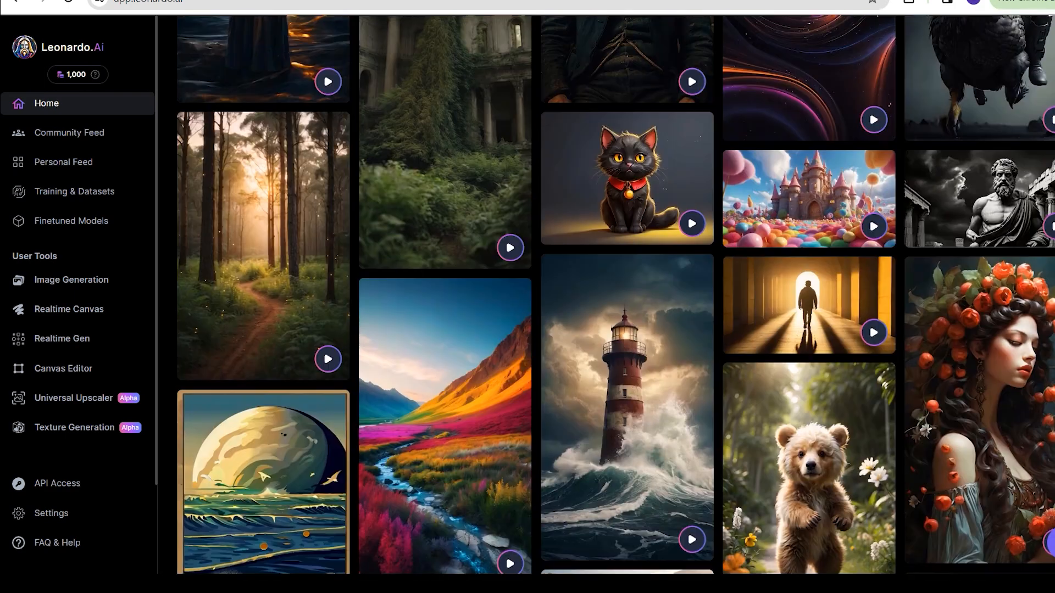
pyautogui.scroll(3, 627, 329)
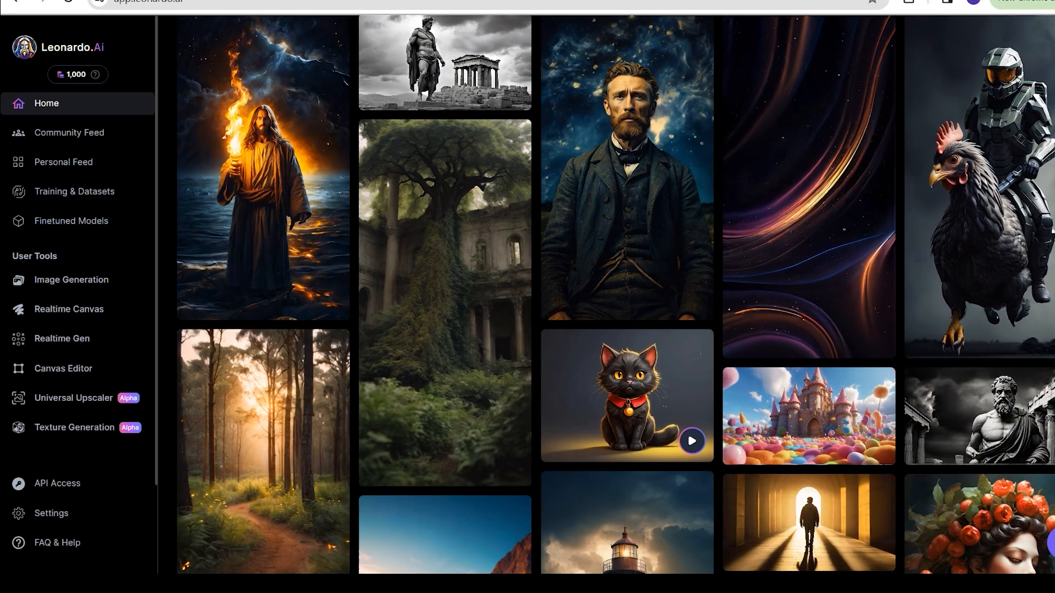
pyautogui.scroll(-10, 618, 297)
pyautogui.scroll(-5, 618, 296)
pyautogui.scroll(-3, 618, 297)
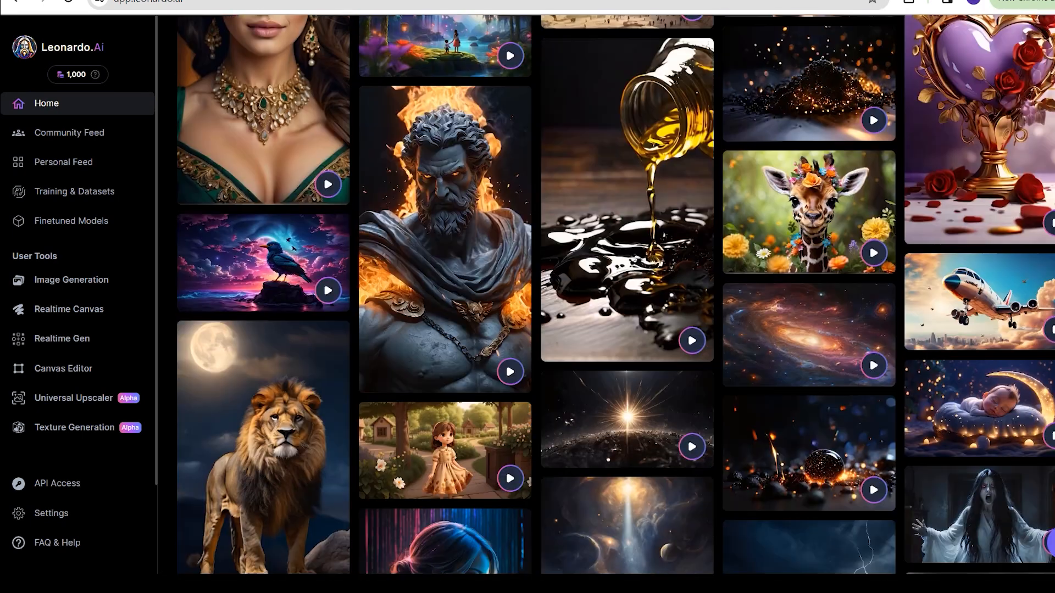
pyautogui.scroll(-3, 618, 297)
pyautogui.scroll(10, 618, 297)
pyautogui.scroll(10, 618, 297)
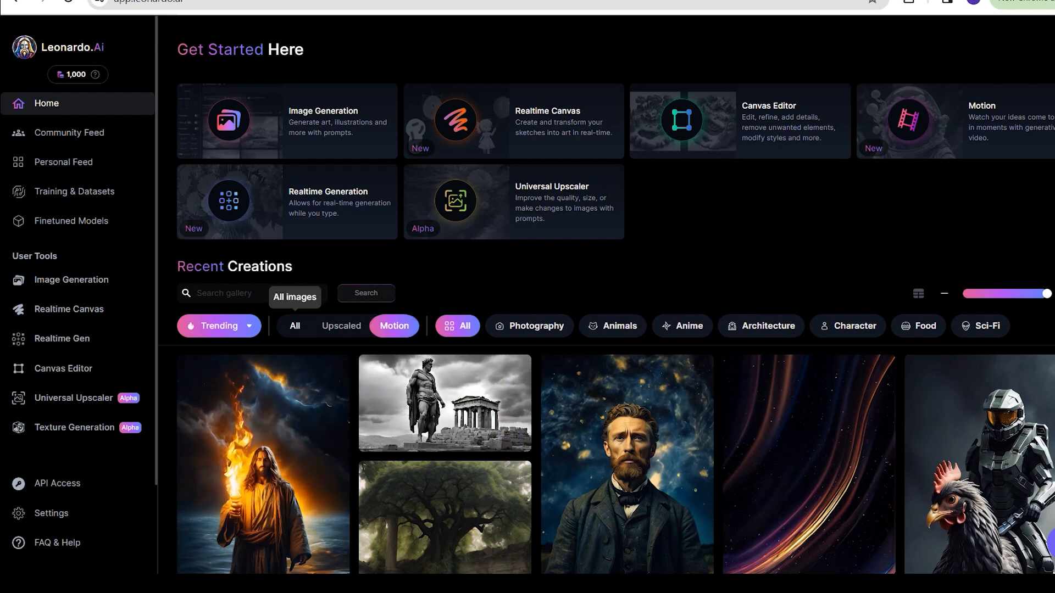
# Step: Show all creations again and start Image2Motion on the Double exposure complex art image
pyautogui.click(294, 325)
pyautogui.scroll(-5, 618, 329)
pyautogui.scroll(-5, 618, 330)
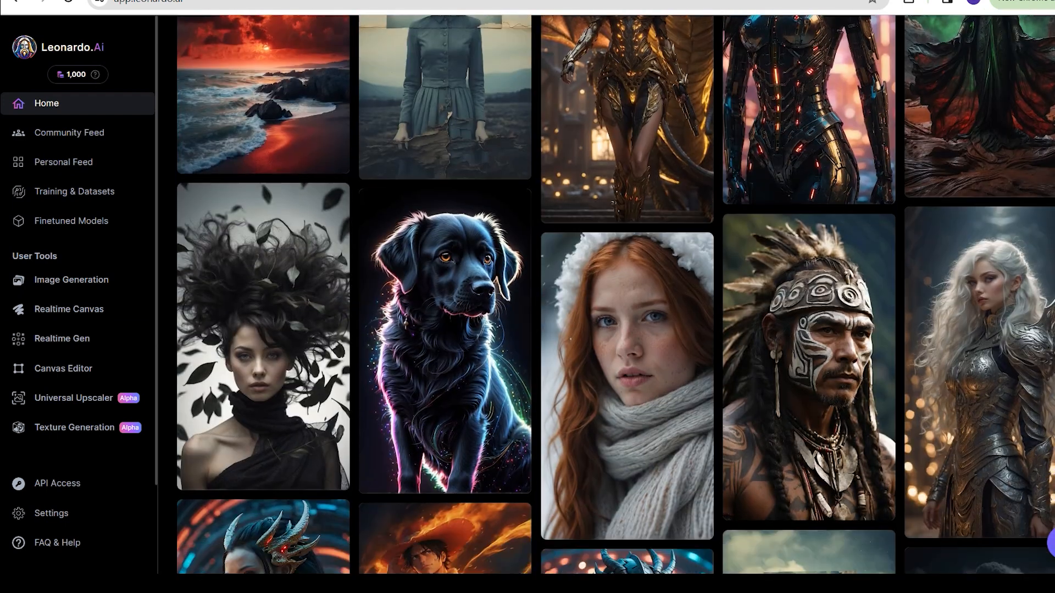
pyautogui.scroll(-5, 618, 330)
pyautogui.scroll(-3, 619, 330)
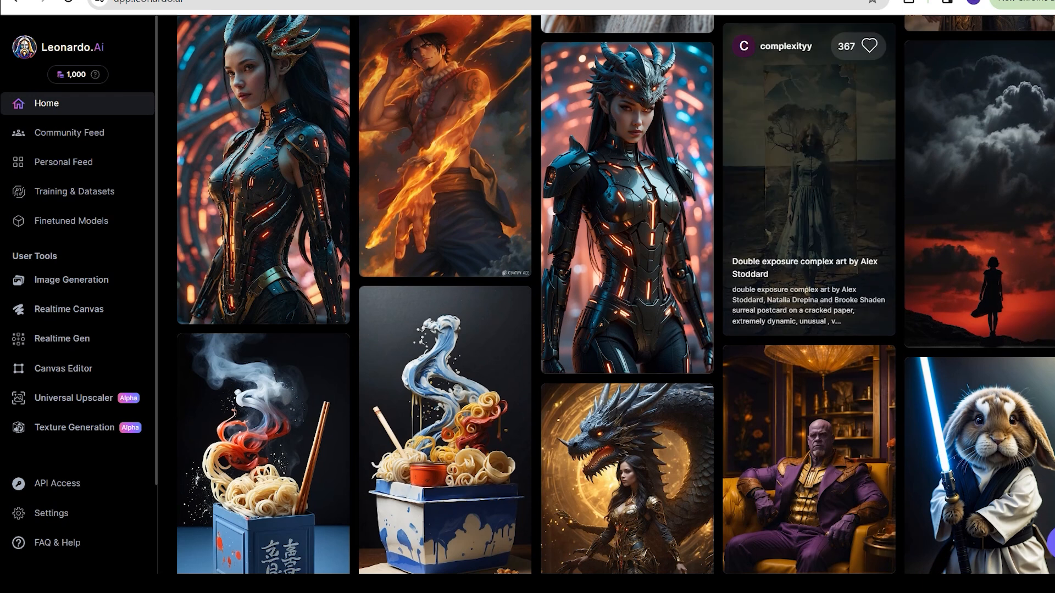
pyautogui.click(808, 165)
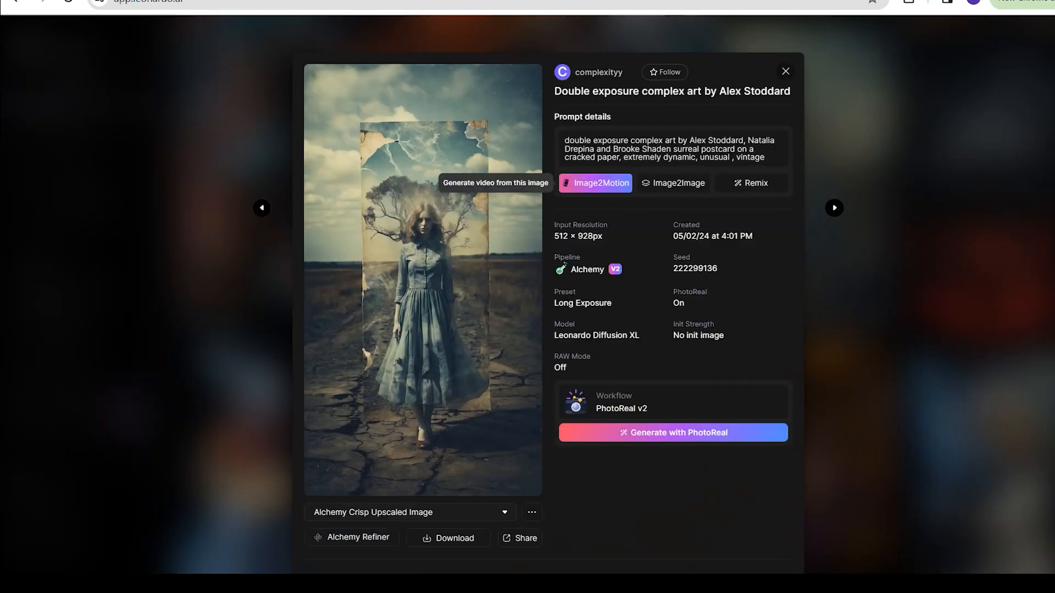
pyautogui.click(595, 183)
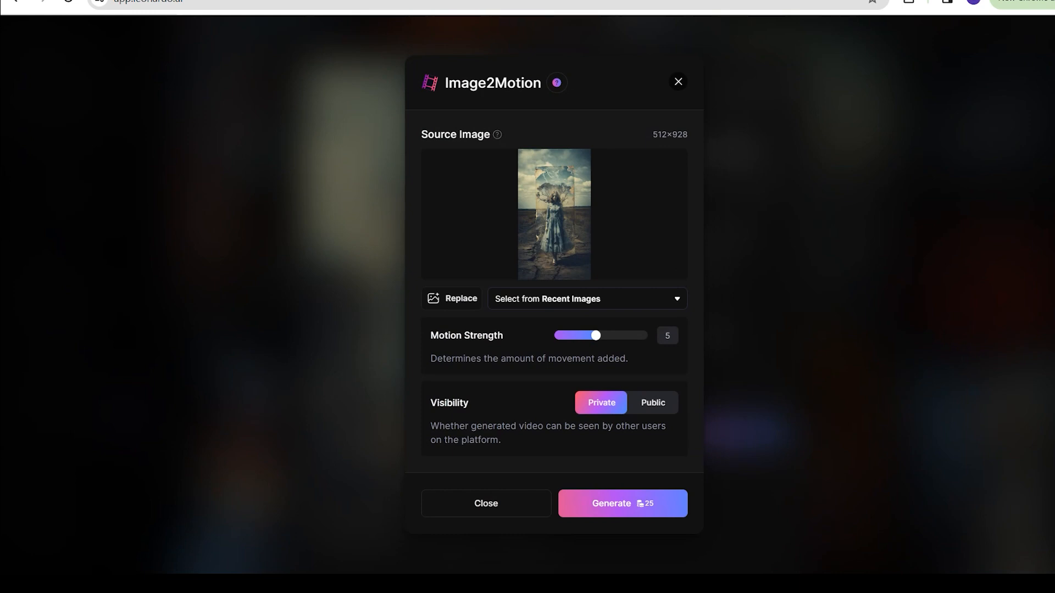
# Step: Set motion strength to 7 with public visibility, then close Image2Motion and the image details
pyautogui.moveTo(596, 335); pyautogui.dragTo(617, 335)
pyautogui.click(653, 402)
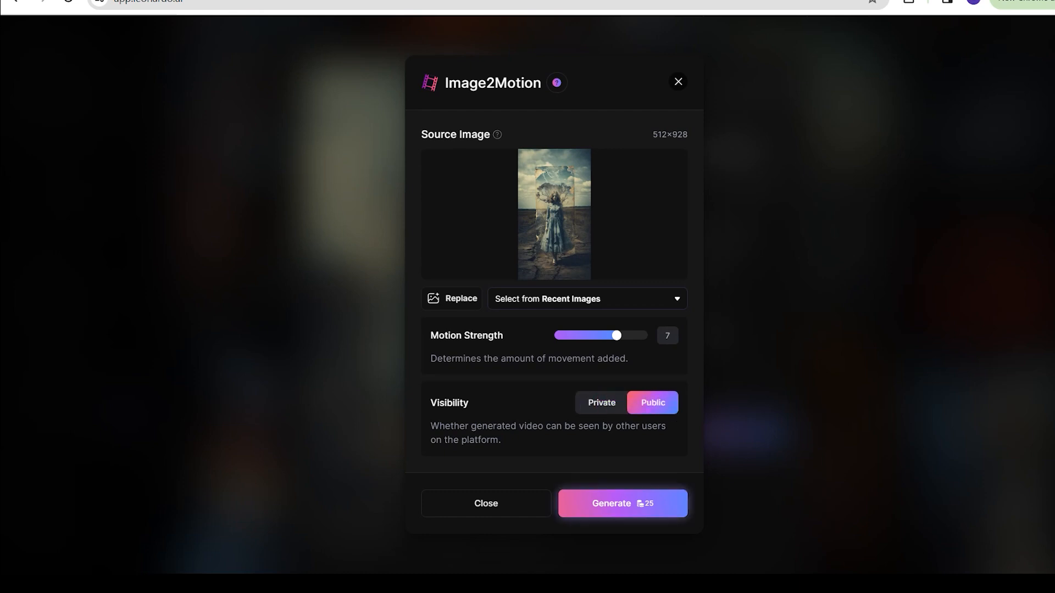
pyautogui.click(623, 504)
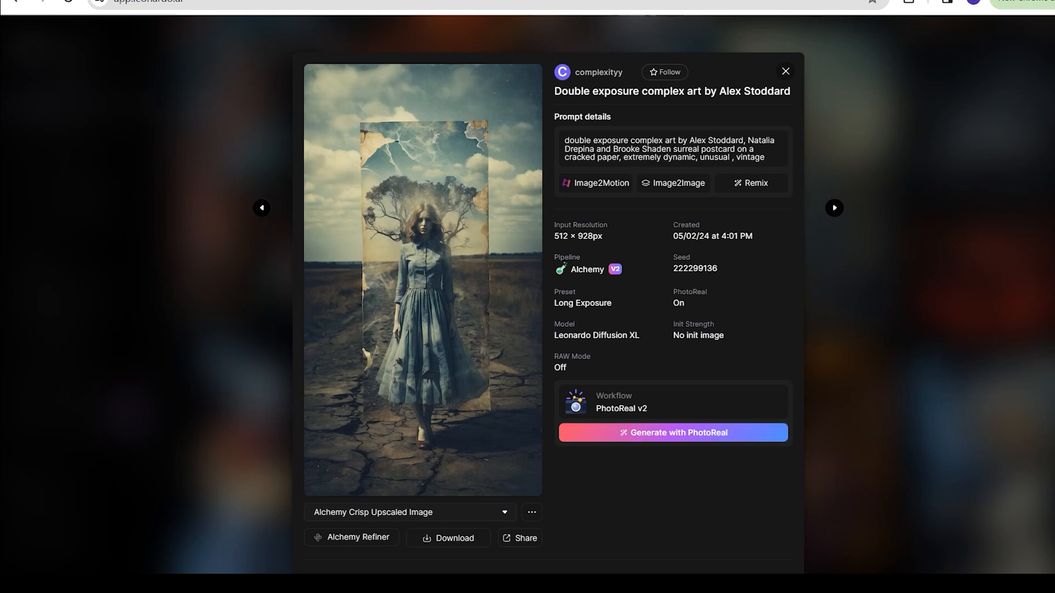
pyautogui.press('Escape')
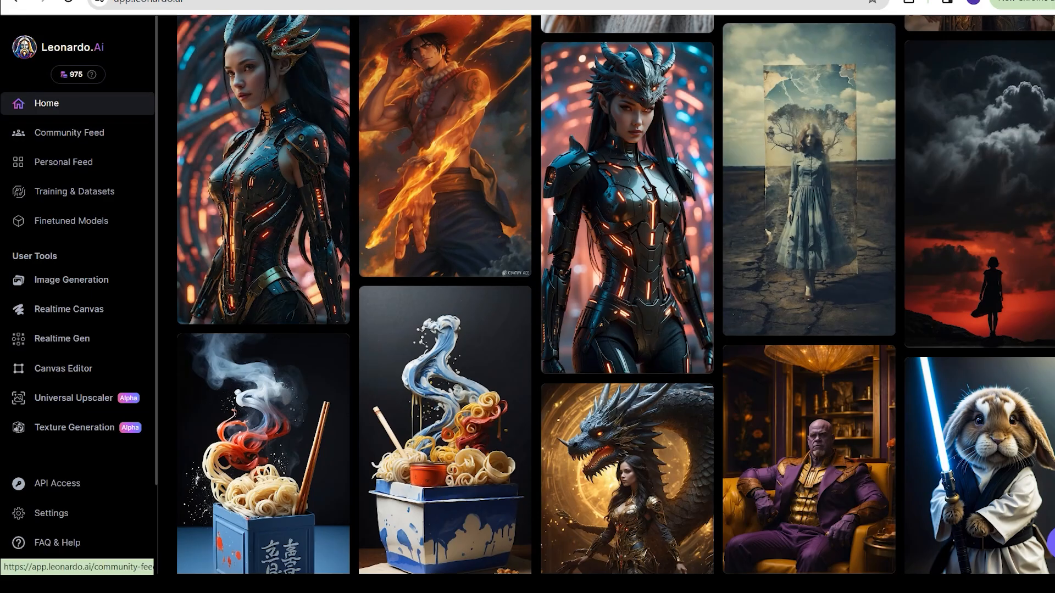
# Step: View the Mumbai city in india clip from the Motion-filtered Personal Feed, then close it
pyautogui.click(63, 162)
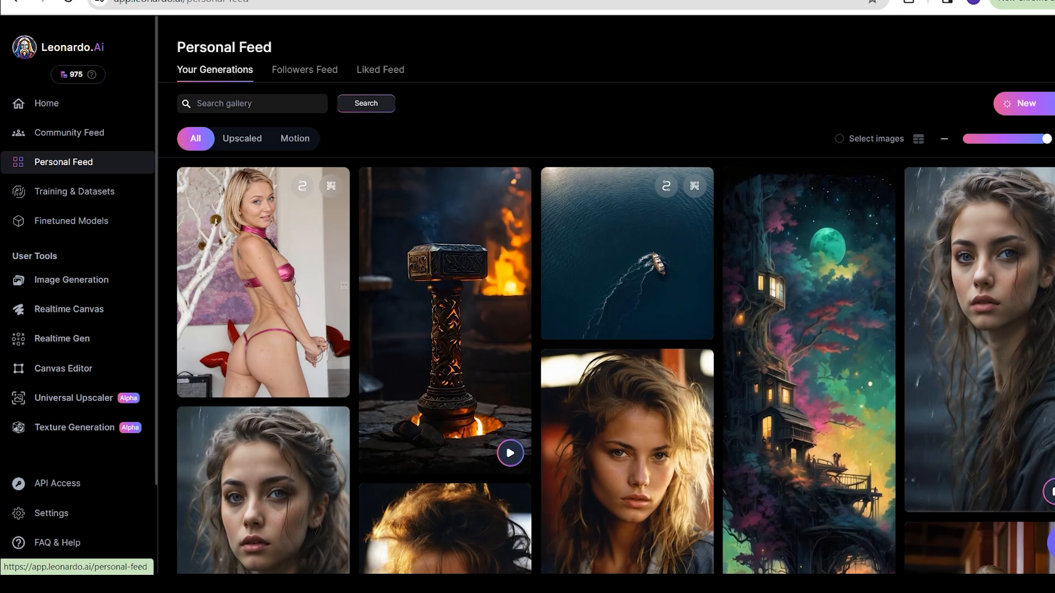
pyautogui.click(294, 139)
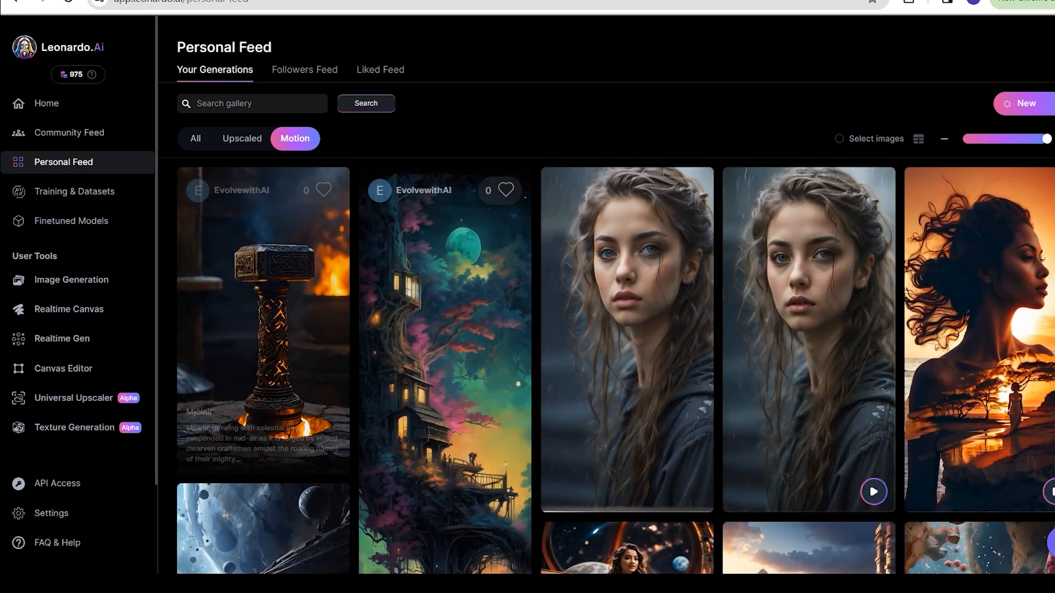
pyautogui.scroll(-1, 808, 288)
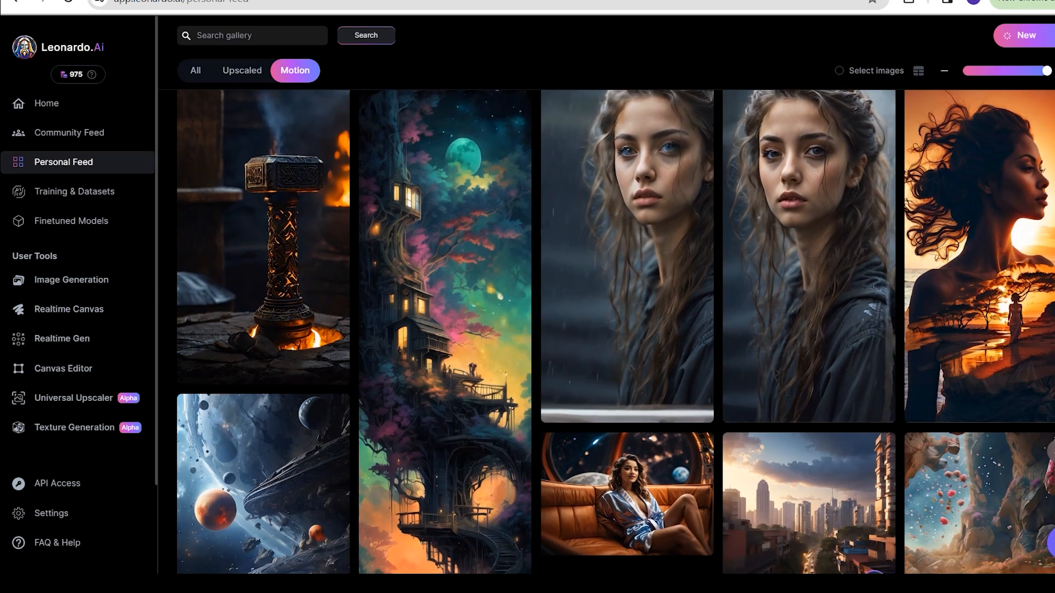
pyautogui.scroll(-3, 627, 329)
pyautogui.scroll(-1, 626, 330)
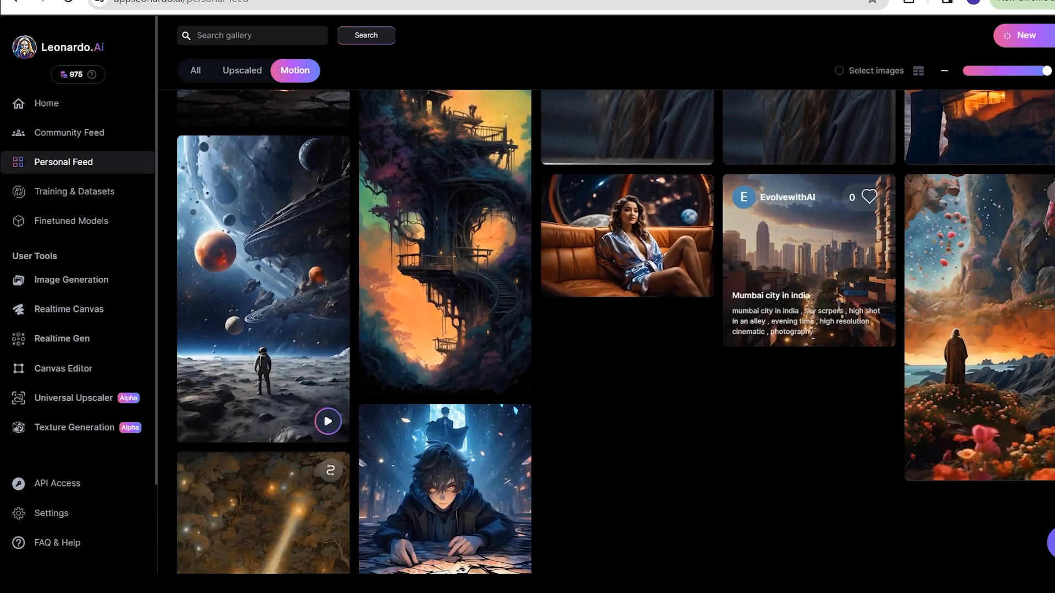
pyautogui.click(808, 264)
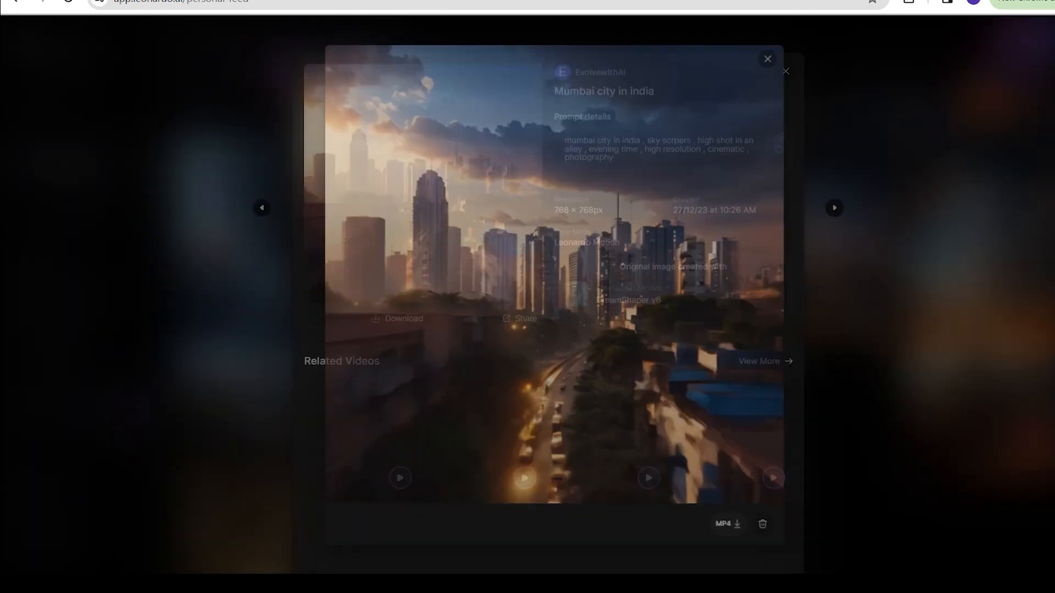
pyautogui.press('Escape')
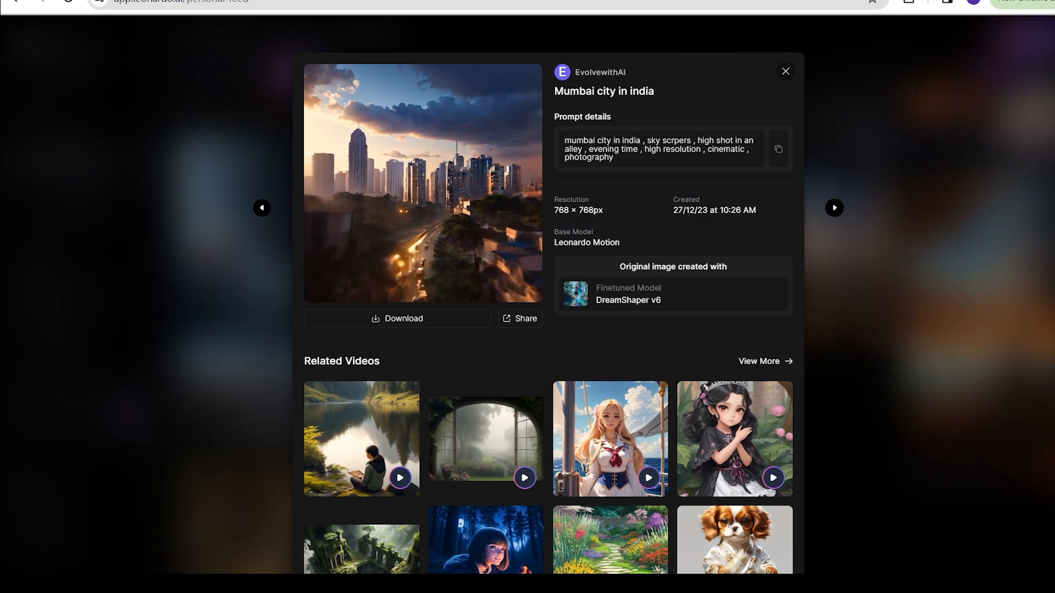
pyautogui.press('Escape')
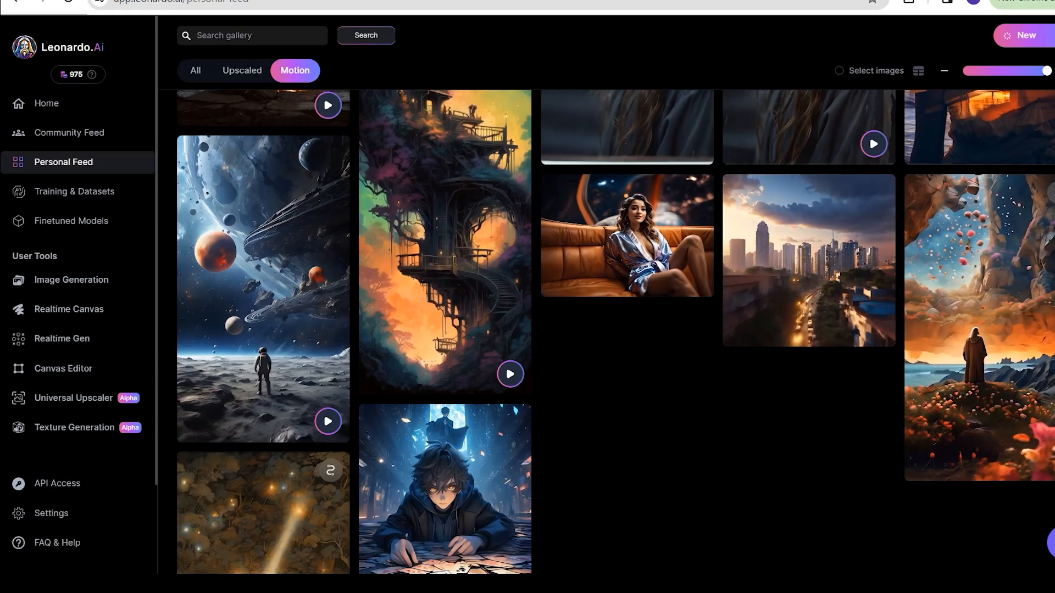
pyautogui.scroll(5, 610, 330)
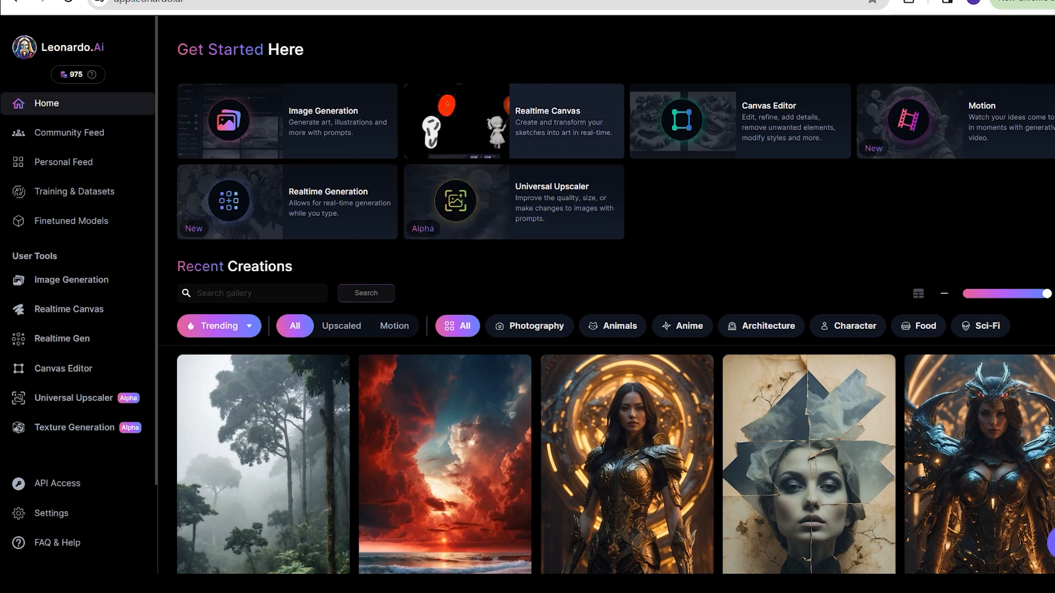
# Step: Enter Realtime Canvas, undo the last stroke and clear the whole sketch
pyautogui.click(443, 103)
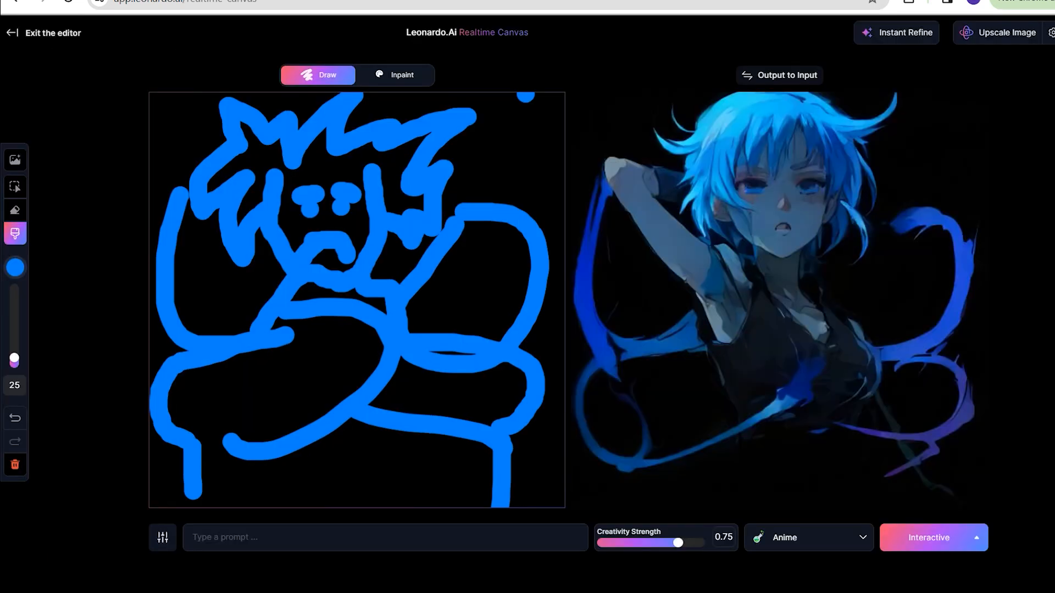
pyautogui.click(15, 418)
pyautogui.click(15, 464)
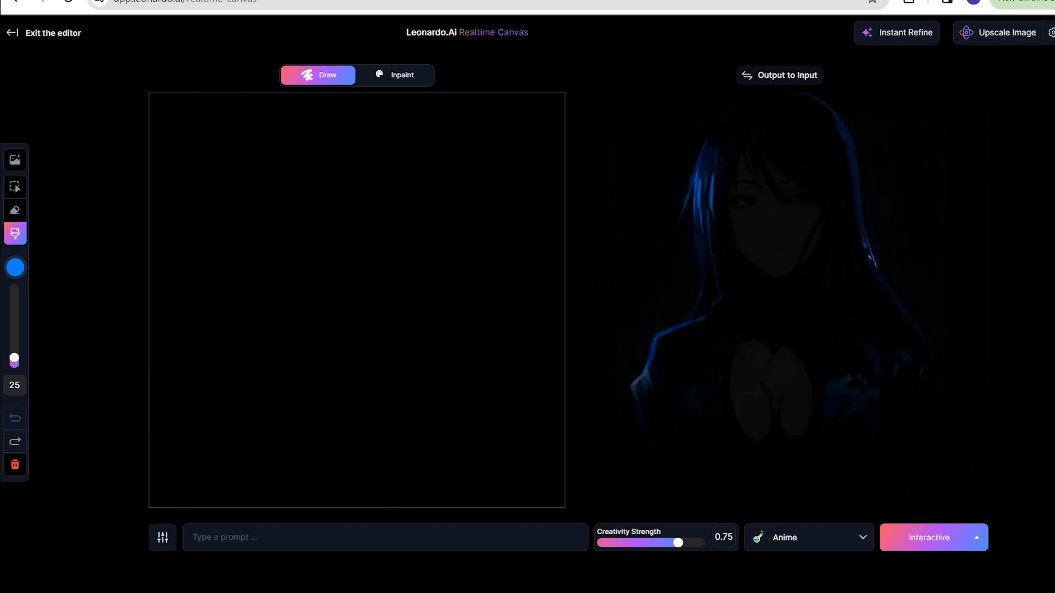
# Step: Bring up the list of Realtime Canvas output styles
pyautogui.click(808, 537)
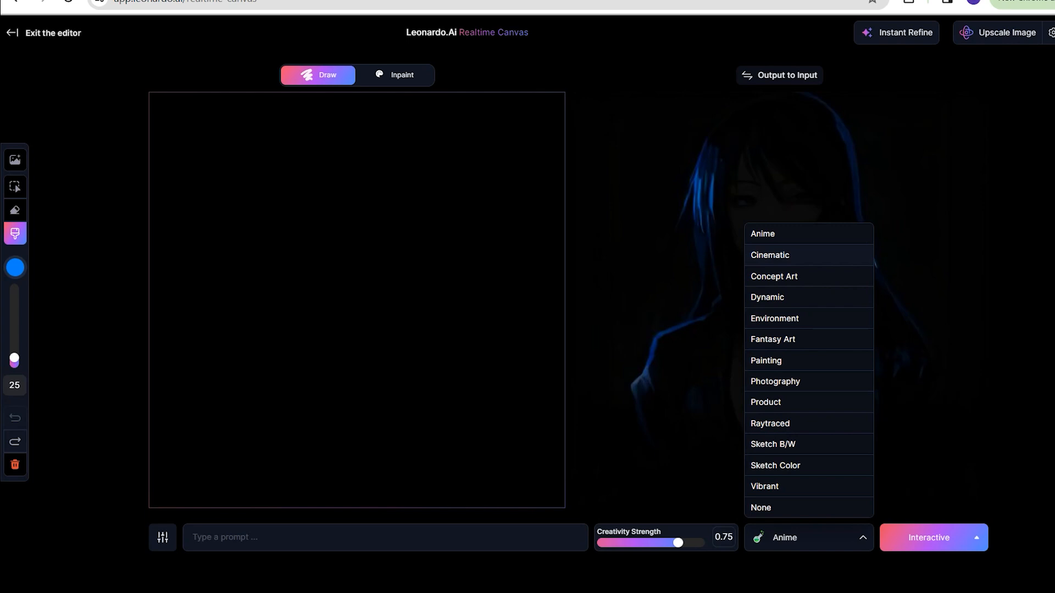
# Step: Choose Environment style and sketch a jagged mountain ridge with sloping lines below it
pyautogui.click(792, 318)
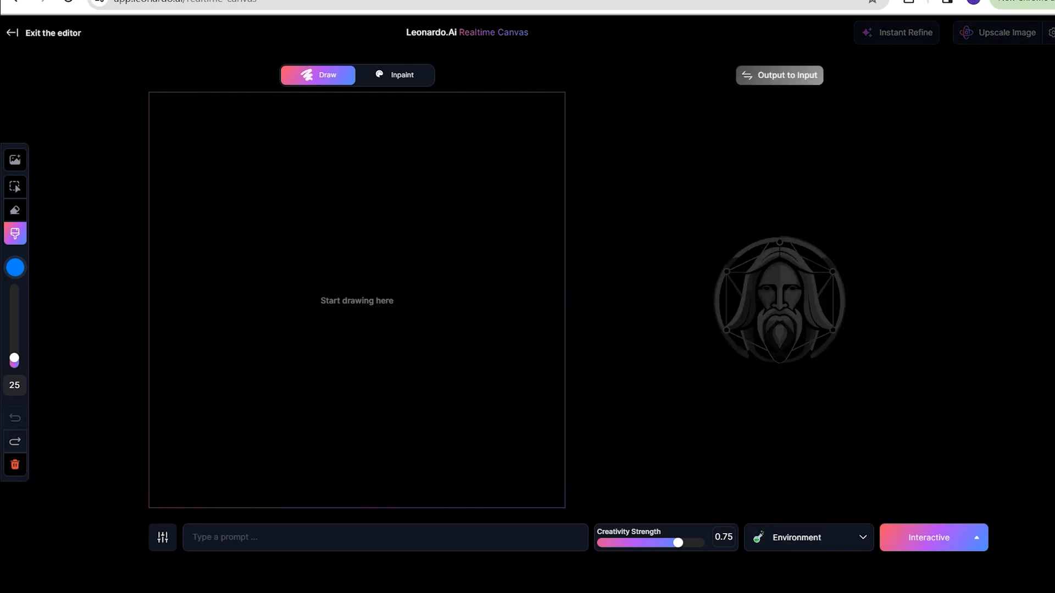
pyautogui.moveTo(154, 289)
pyautogui.mouseDown()
pyautogui.moveTo(299, 163)
pyautogui.moveTo(333, 266)
pyautogui.moveTo(412, 177)
pyautogui.moveTo(493, 234)
pyautogui.moveTo(540, 168)
pyautogui.moveTo(564, 231)
pyautogui.mouseUp()
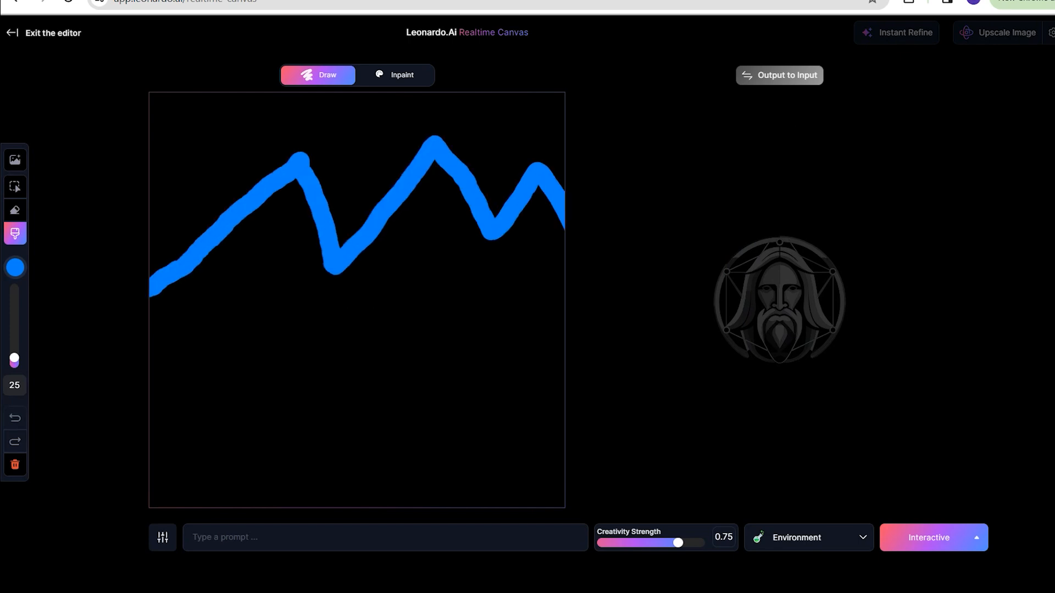
pyautogui.moveTo(326, 198)
pyautogui.mouseDown()
pyautogui.moveTo(363, 165)
pyautogui.moveTo(379, 202)
pyautogui.mouseUp()
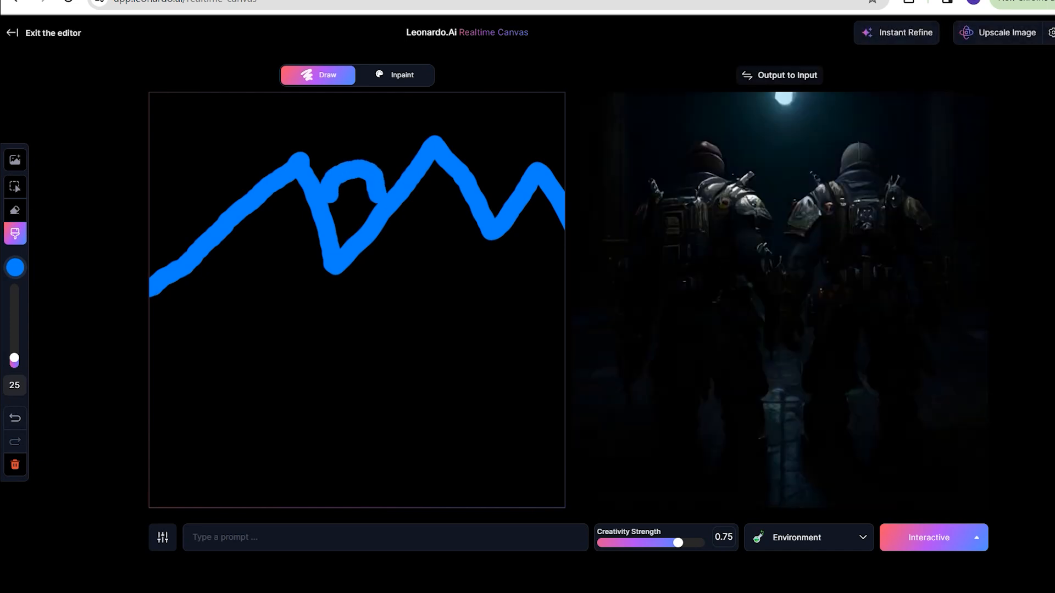
pyautogui.moveTo(157, 312)
pyautogui.mouseDown()
pyautogui.moveTo(239, 346)
pyautogui.moveTo(564, 413)
pyautogui.mouseUp()
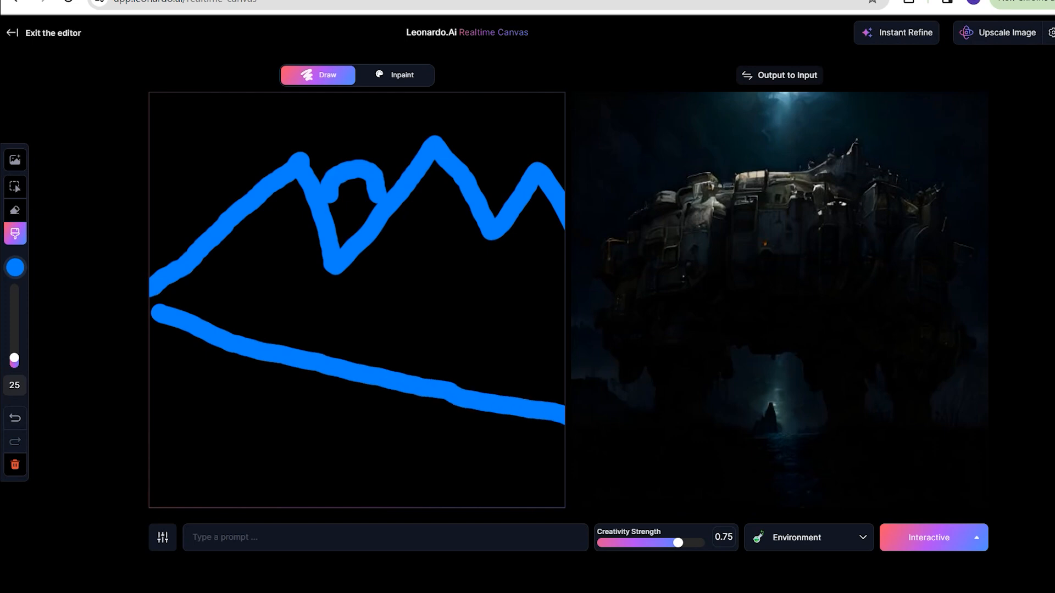
pyautogui.moveTo(152, 412)
pyautogui.mouseDown()
pyautogui.moveTo(281, 465)
pyautogui.moveTo(495, 505)
pyautogui.mouseUp()
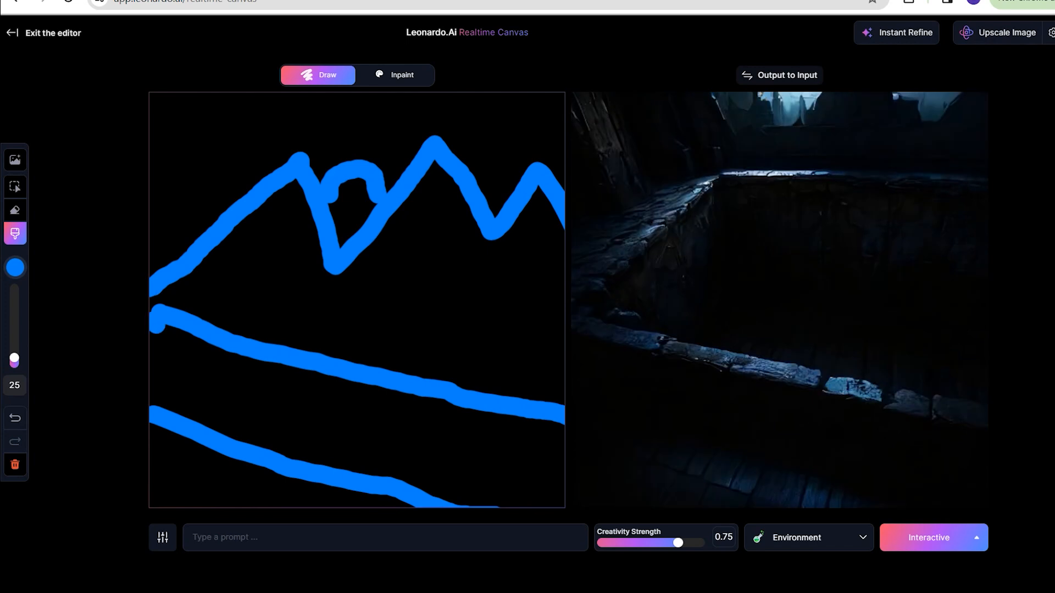
# Step: Add a zigzag between the lower lines, an arc over the top and small loops to the sketch
pyautogui.moveTo(157, 318)
pyautogui.mouseDown()
pyautogui.moveTo(198, 419)
pyautogui.moveTo(285, 369)
pyautogui.mouseUp()
pyautogui.moveTo(284, 370)
pyautogui.mouseDown()
pyautogui.moveTo(322, 449)
pyautogui.moveTo(424, 377)
pyautogui.moveTo(458, 482)
pyautogui.mouseUp()
pyautogui.moveTo(458, 482)
pyautogui.mouseDown()
pyautogui.moveTo(552, 430)
pyautogui.moveTo(559, 504)
pyautogui.mouseUp()
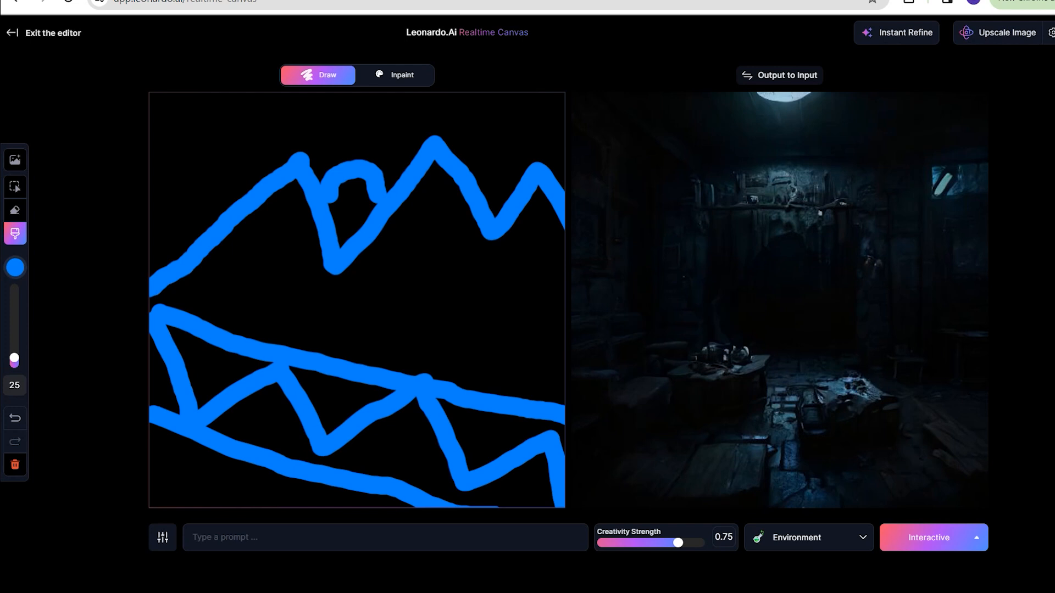
pyautogui.moveTo(246, 145)
pyautogui.mouseDown()
pyautogui.moveTo(289, 103)
pyautogui.moveTo(462, 112)
pyautogui.moveTo(495, 206)
pyautogui.mouseUp()
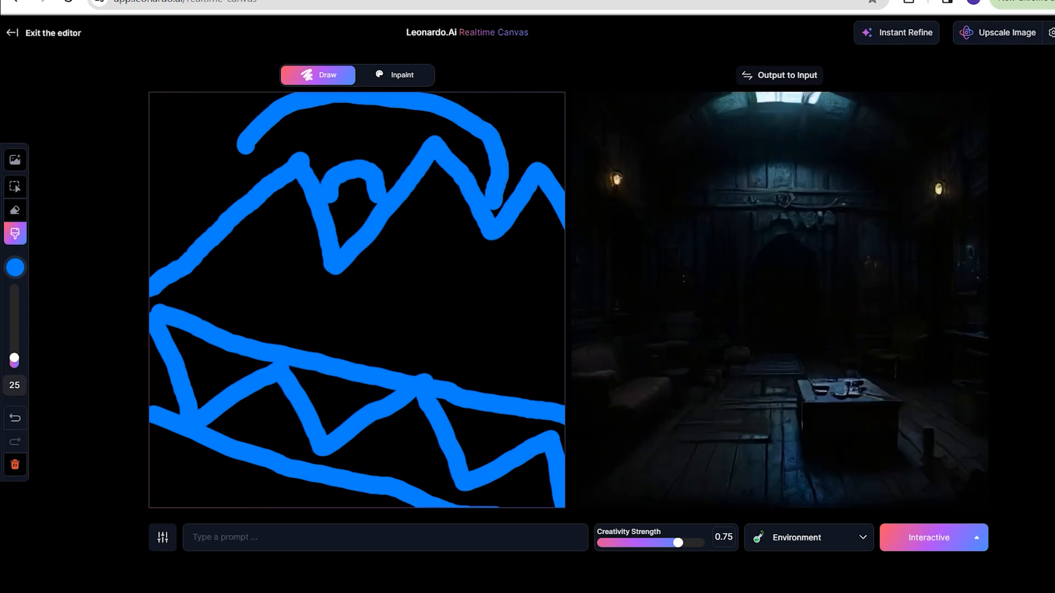
pyautogui.click(932, 537)
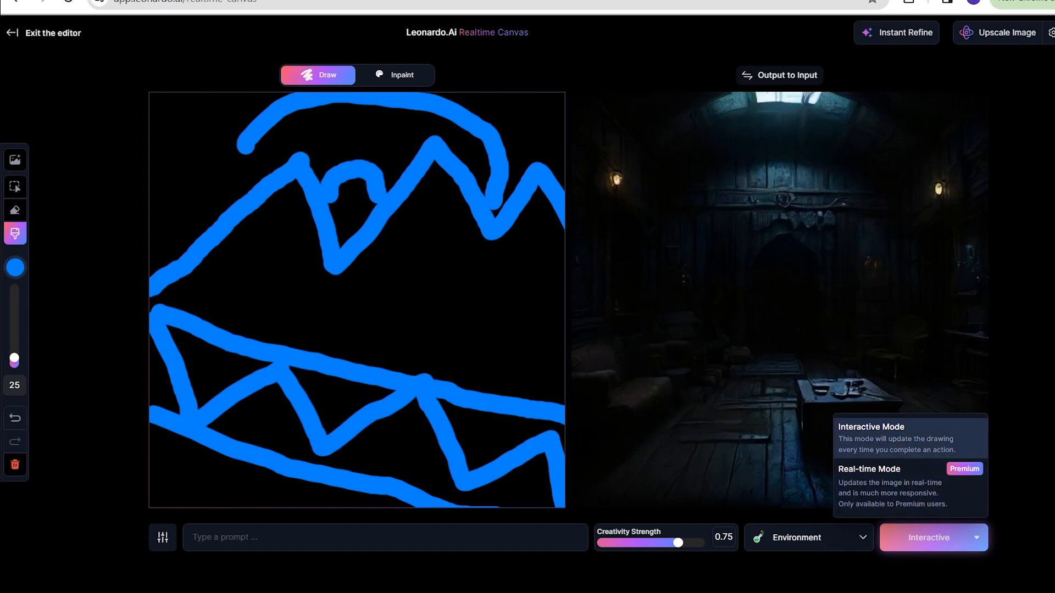
pyautogui.click(907, 436)
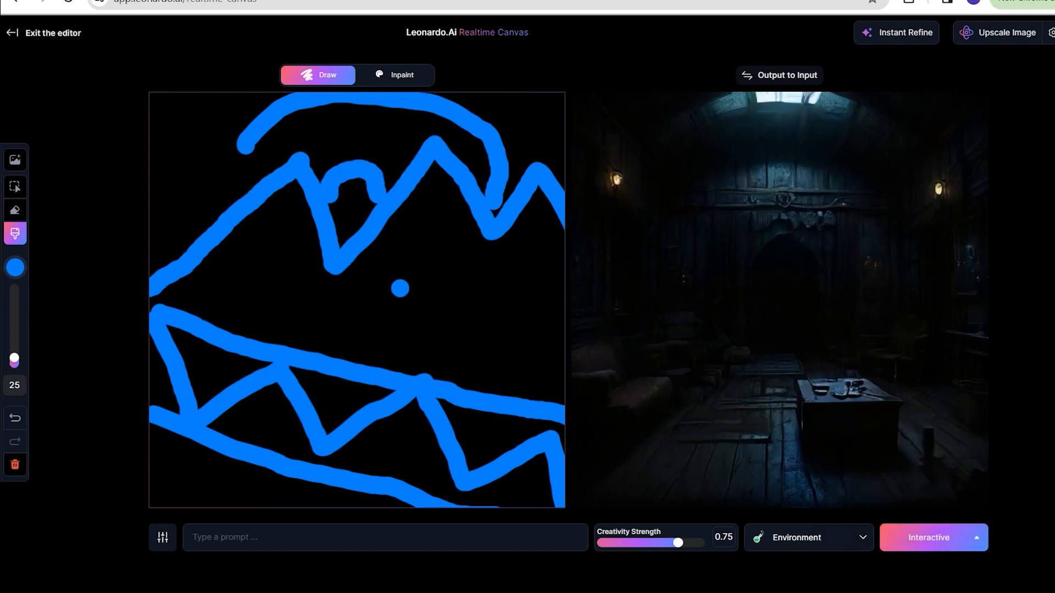
pyautogui.moveTo(402, 288)
pyautogui.mouseDown()
pyautogui.moveTo(456, 233)
pyautogui.moveTo(385, 341)
pyautogui.mouseUp()
pyautogui.moveTo(274, 290); pyautogui.dragTo(307, 274)
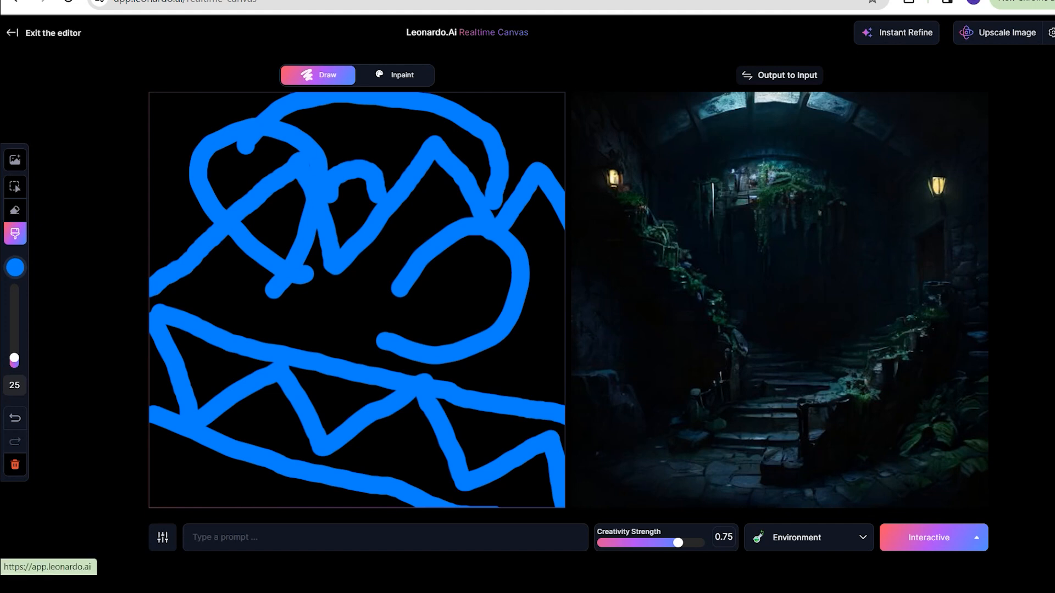
# Step: Thicken the brush to size 79 and exit the canvas back to Home
pyautogui.moveTo(14, 360); pyautogui.dragTo(14, 342)
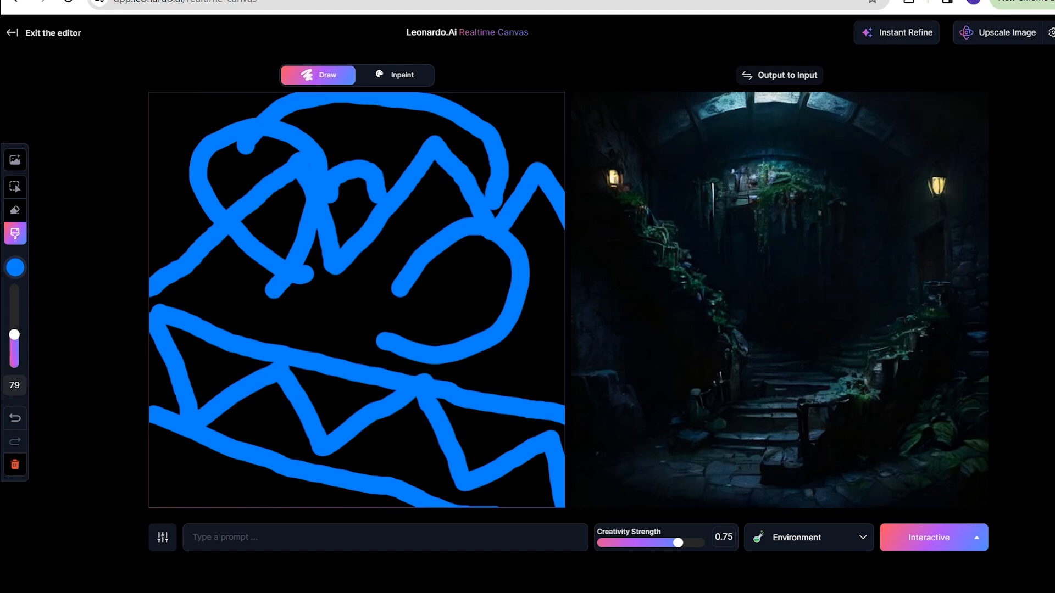
pyautogui.click(12, 31)
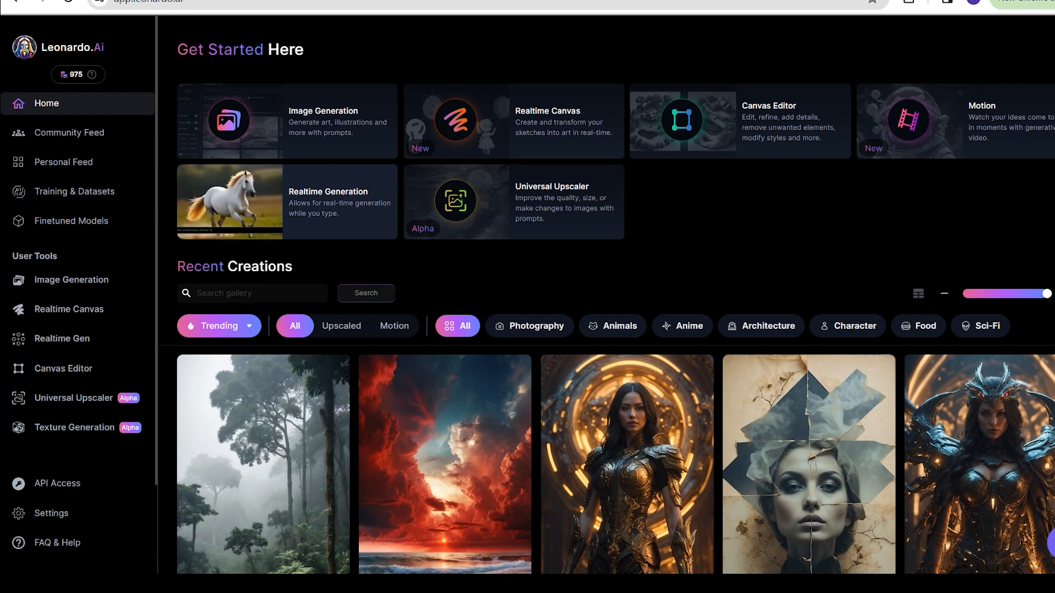
# Step: Launch the Realtime Generation tool from the Home page
pyautogui.click(287, 201)
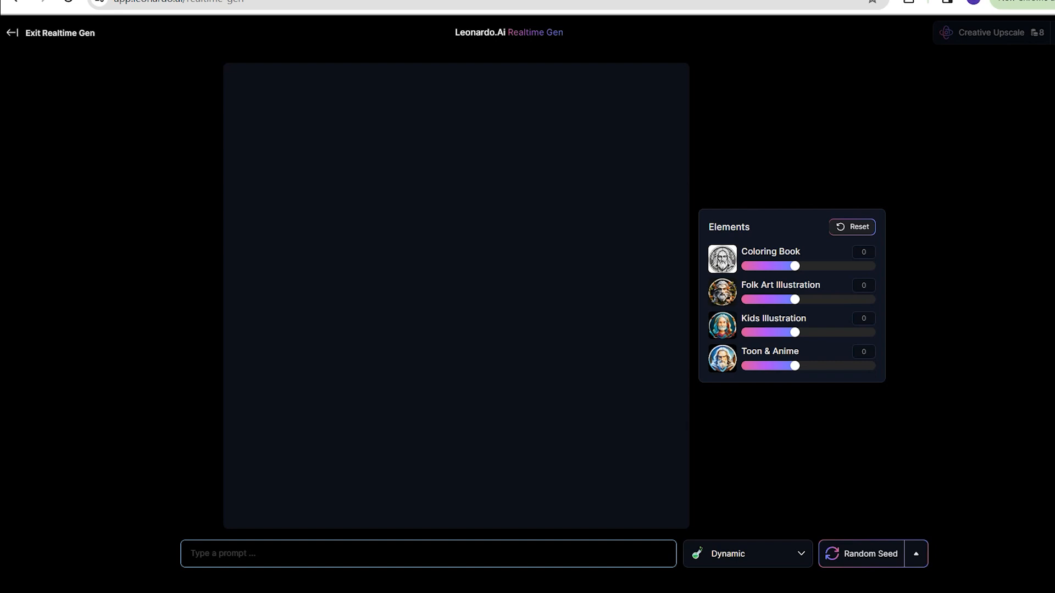
# Step: Generate 'cinematic sunrise' in Photography style, then return to the Home page
pyautogui.click(747, 554)
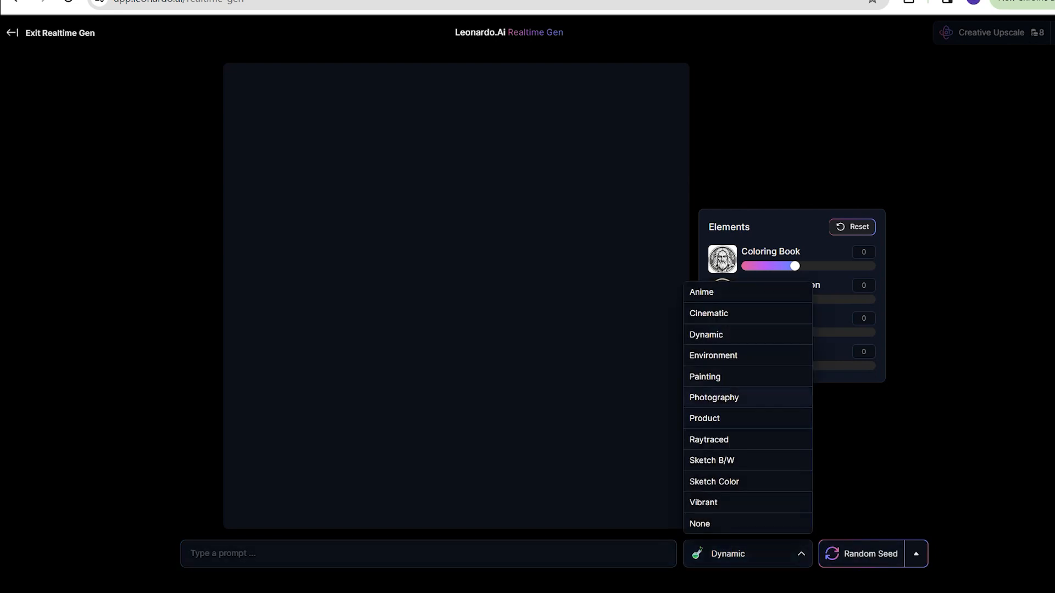
pyautogui.click(715, 398)
pyautogui.write('ci')
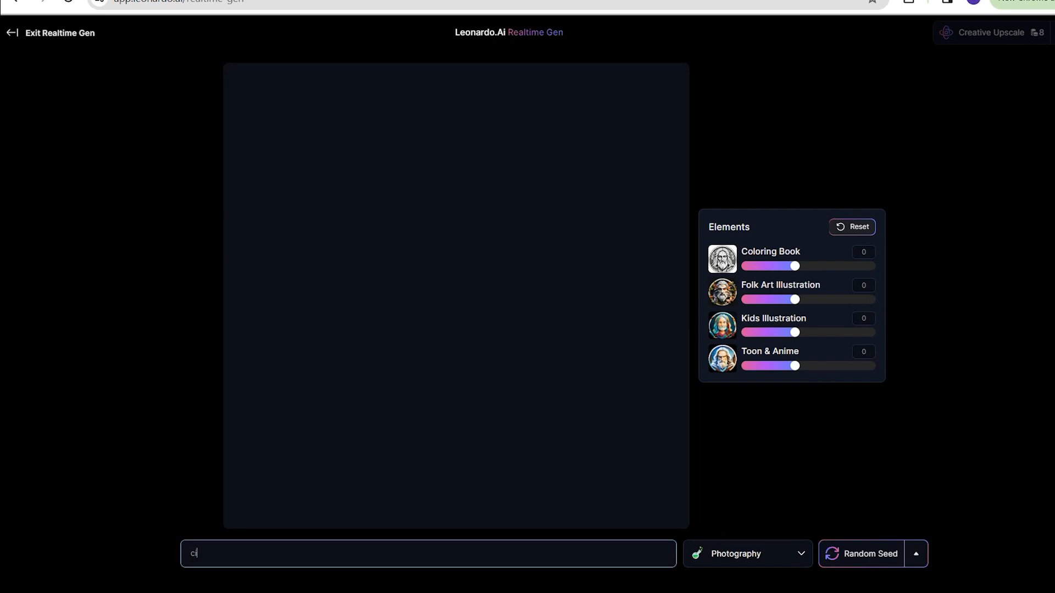
pyautogui.write('nematic')
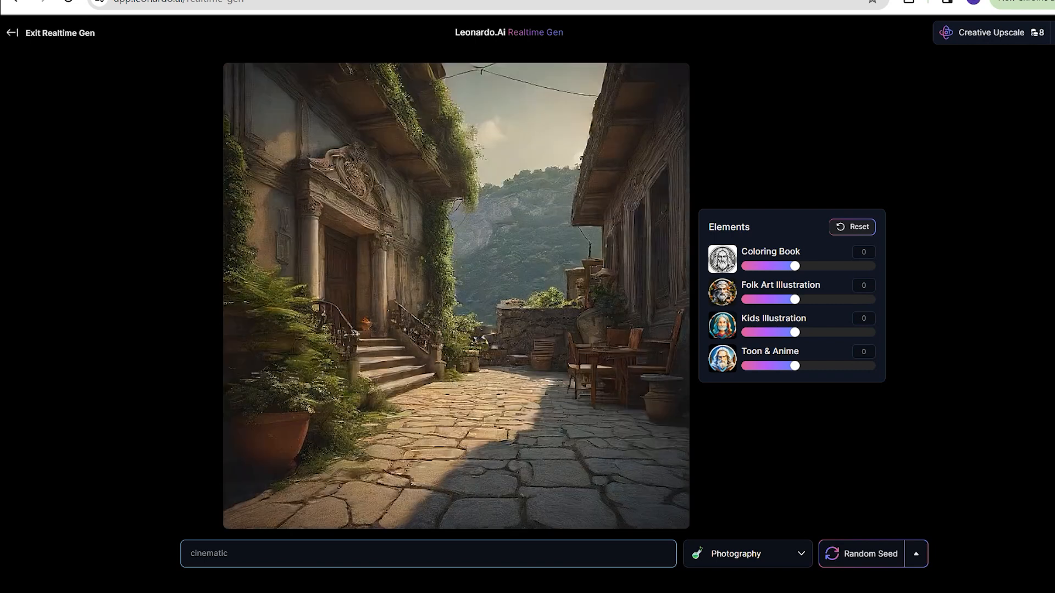
pyautogui.write(' sunr')
pyautogui.write('ise')
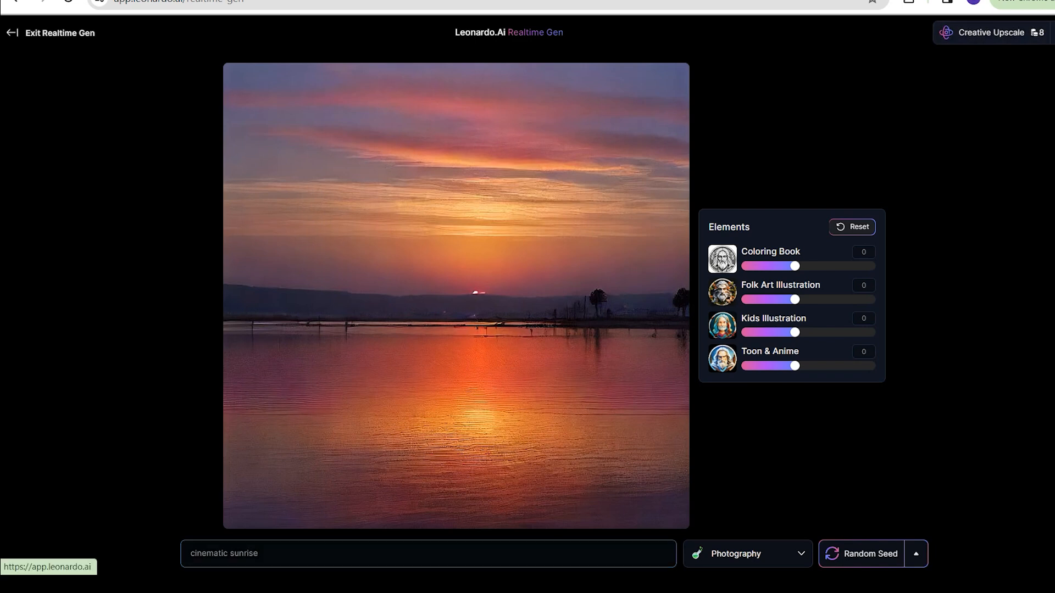
pyautogui.click(60, 34)
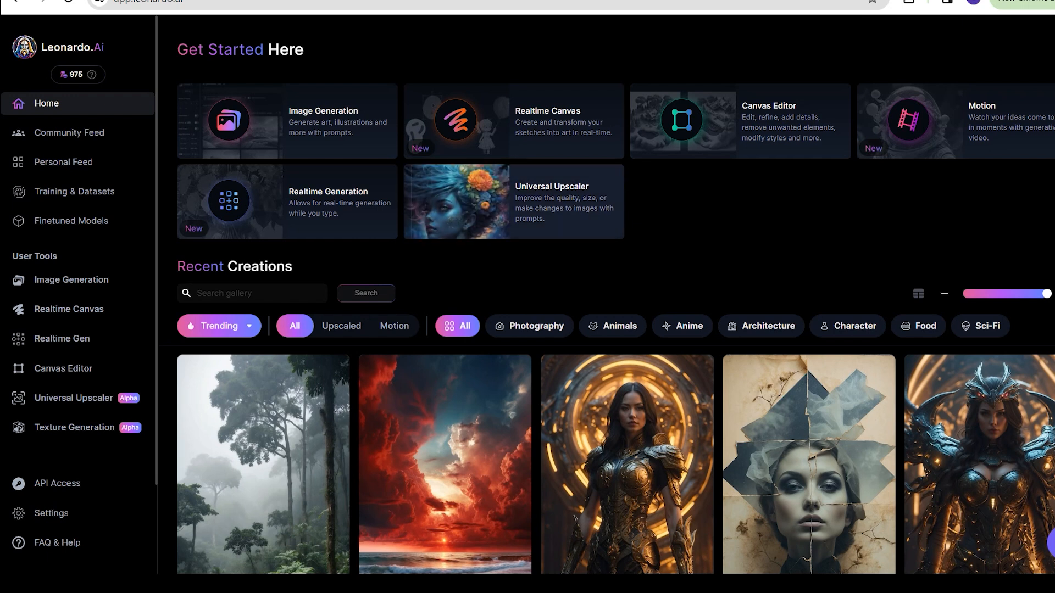
# Step: Launch Universal Upscaler, dismiss its intro and bring up the Select Image Input picker
pyautogui.click(514, 202)
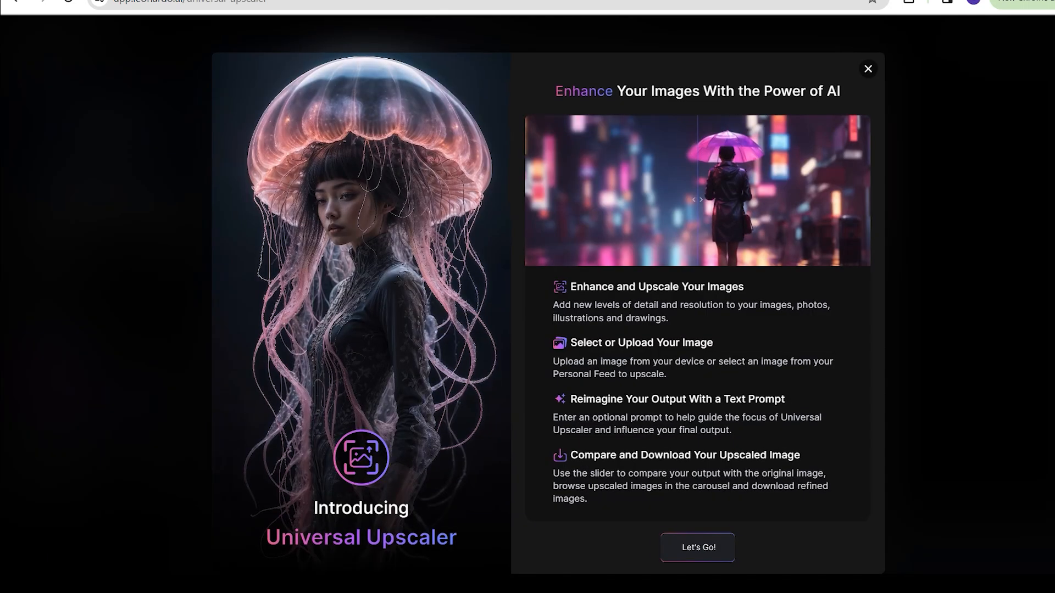
pyautogui.click(697, 548)
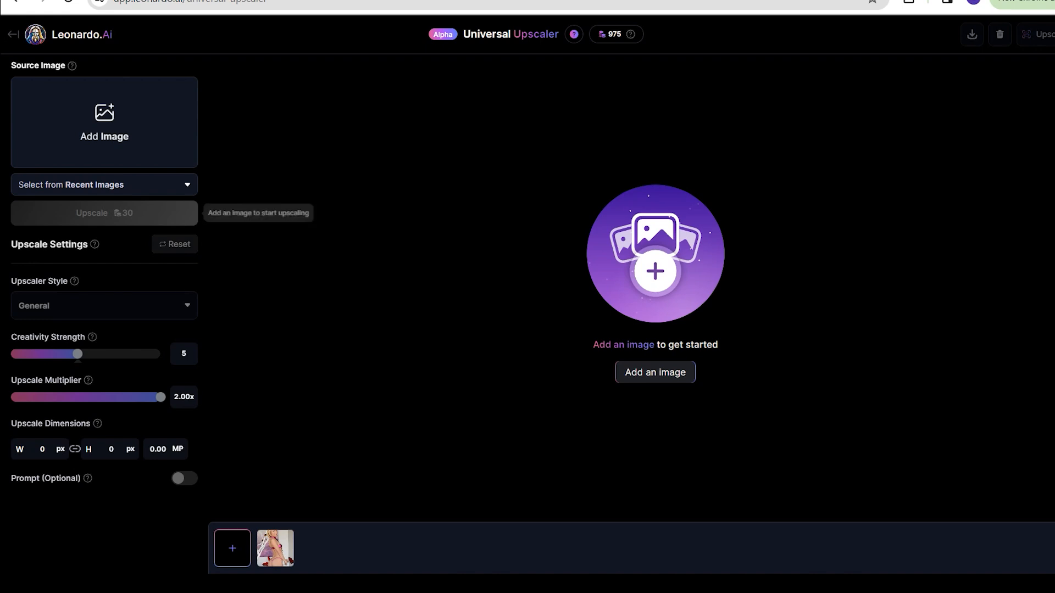
pyautogui.click(232, 548)
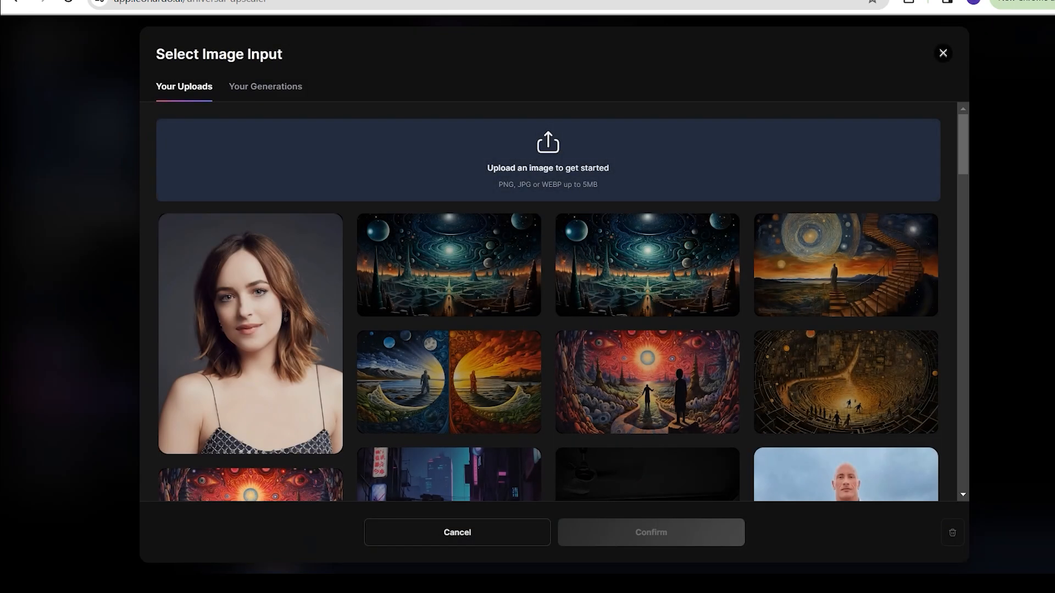
# Step: Upload three painting files from Downloads for the 2x upscale of the tunnel painting
pyautogui.click(547, 160)
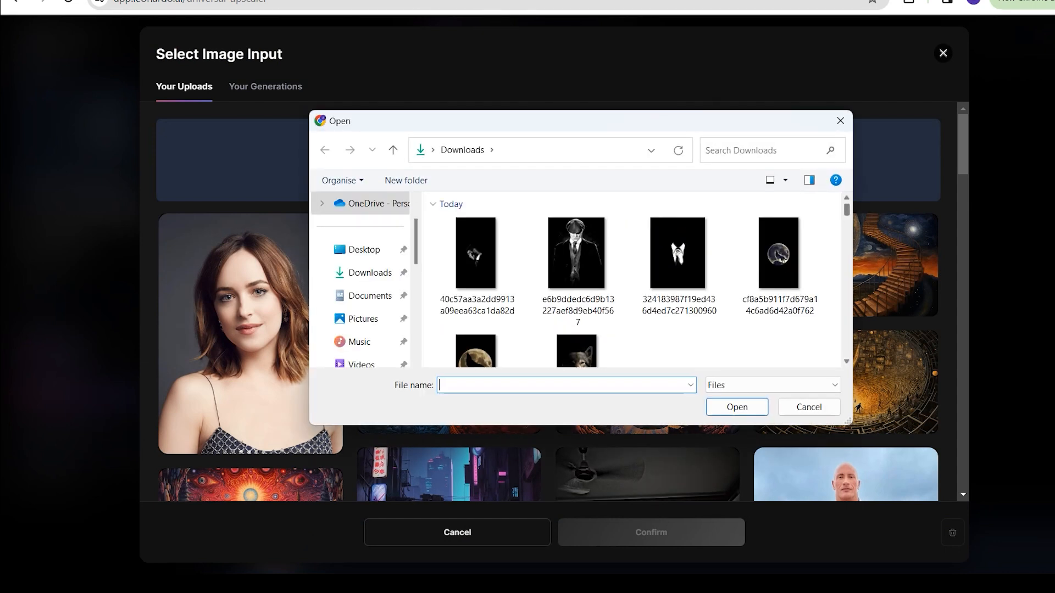
pyautogui.scroll(-5, 629, 280)
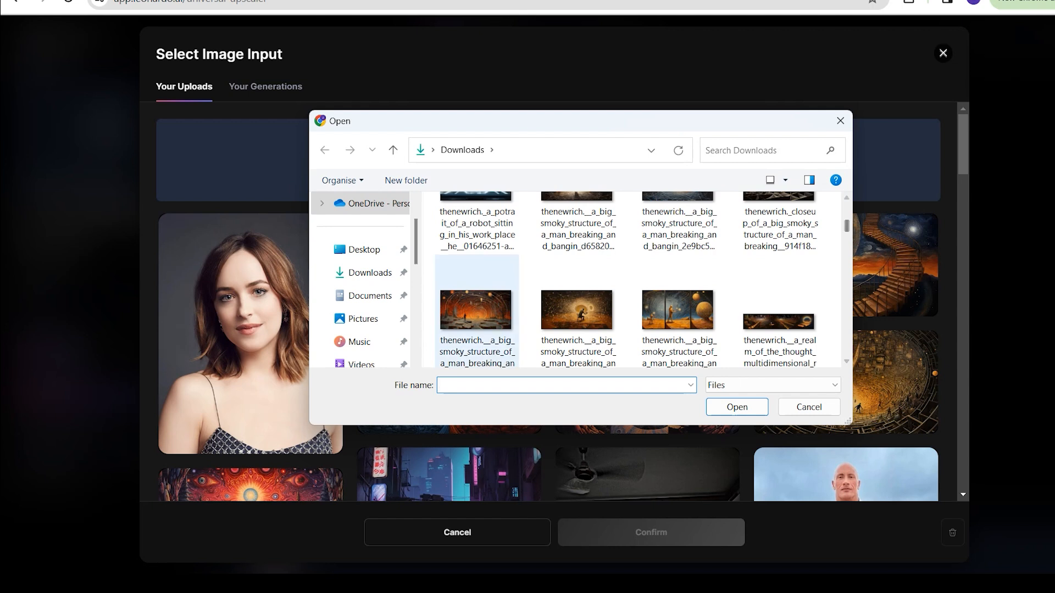
pyautogui.moveTo(429, 265); pyautogui.dragTo(824, 355)
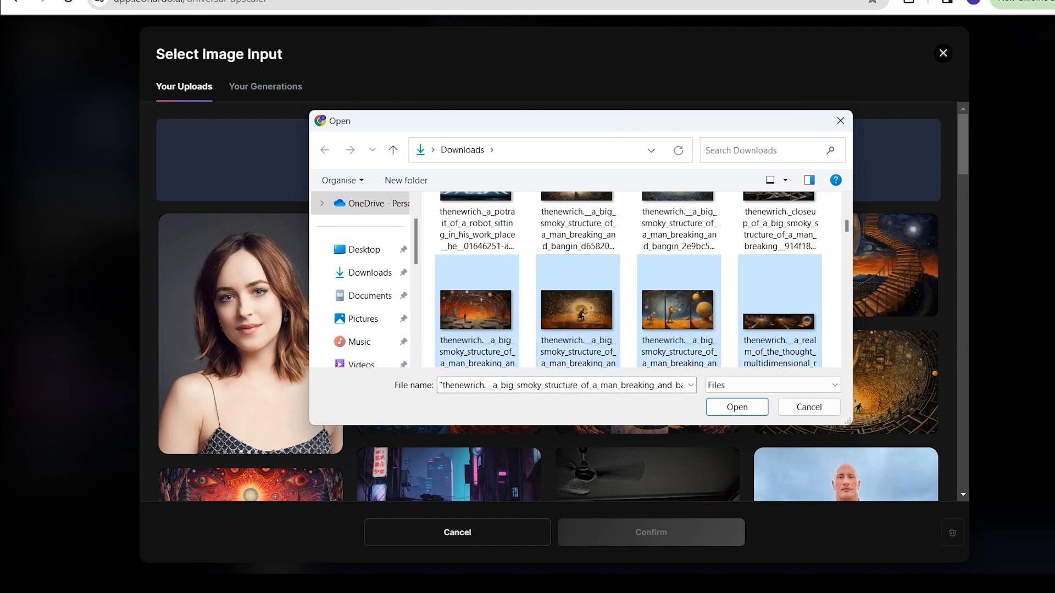
pyautogui.click(737, 407)
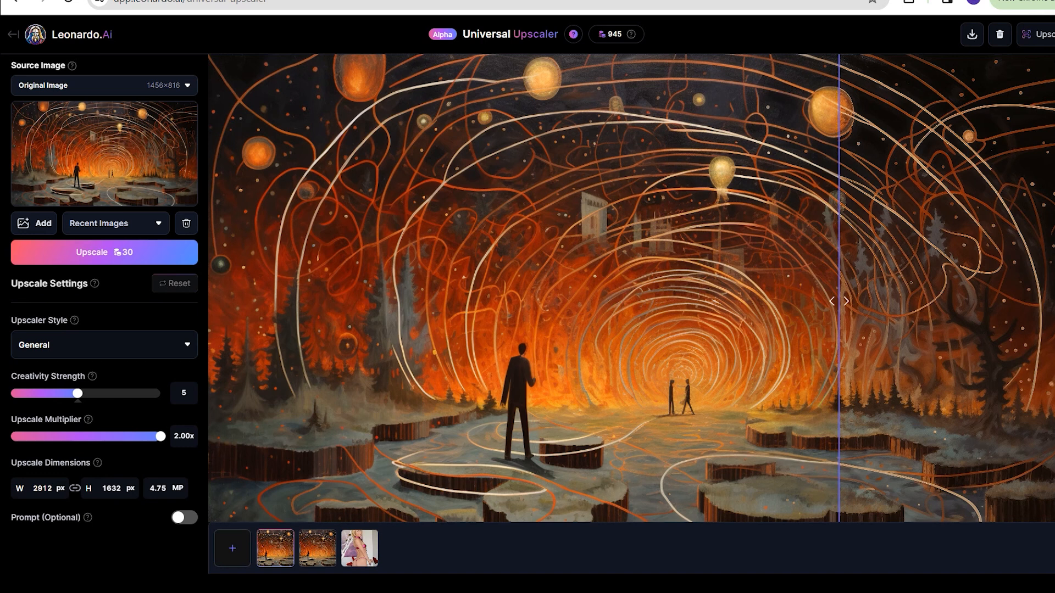
# Step: Slide the compare handle across the upscaled tunnel painting versus the original, then go back Home
pyautogui.moveTo(838, 302)
pyautogui.mouseDown()
pyautogui.moveTo(822, 301)
pyautogui.moveTo(1054, 301)
pyautogui.moveTo(277, 301)
pyautogui.moveTo(334, 301)
pyautogui.mouseUp()
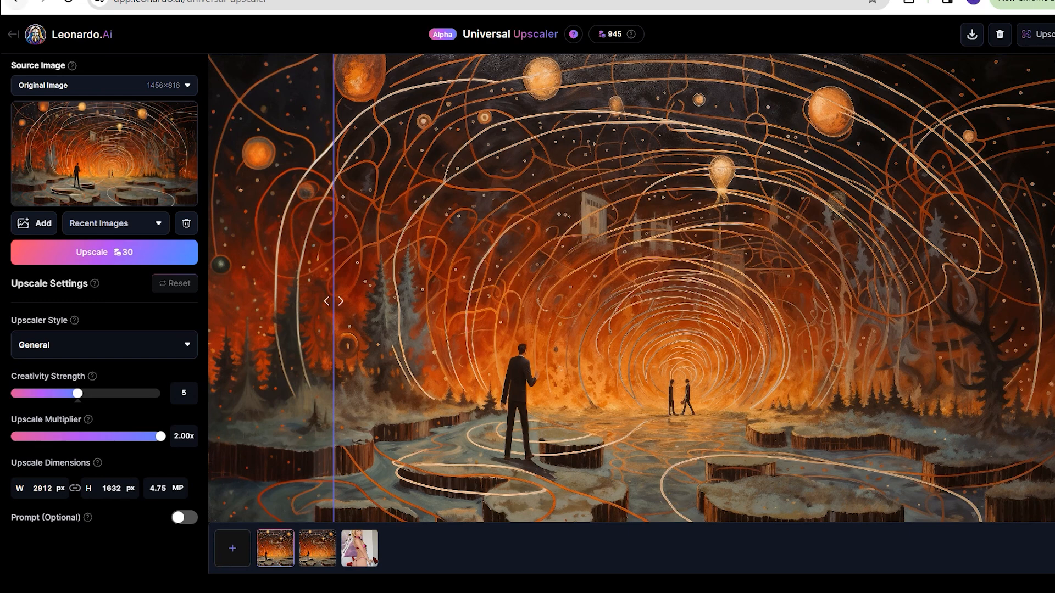
pyautogui.click(18, 3)
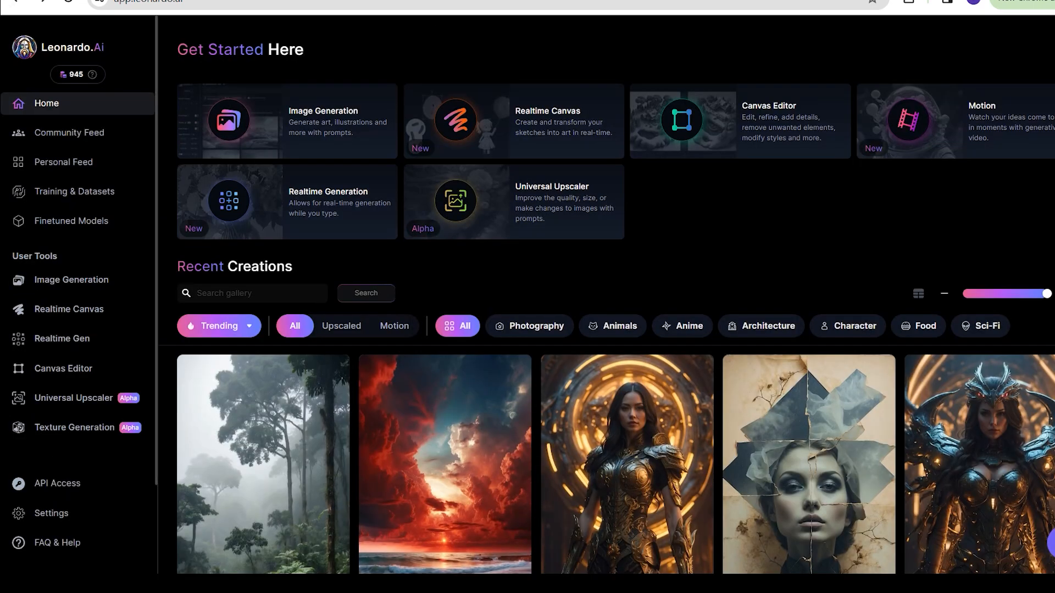
pyautogui.scroll(-5, 610, 297)
pyautogui.scroll(-5, 609, 297)
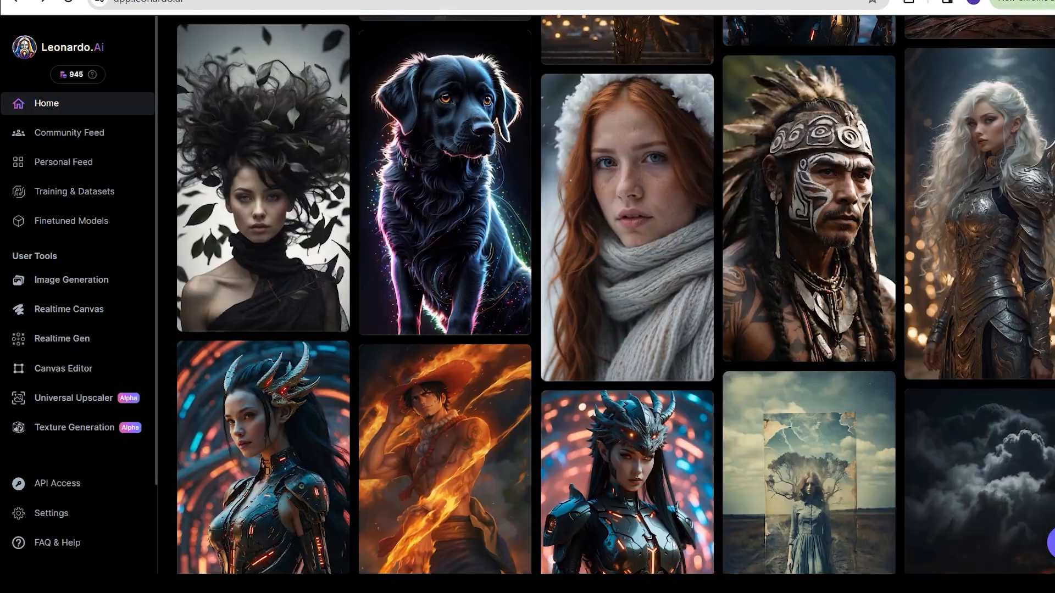
pyautogui.scroll(-5, 610, 297)
pyautogui.scroll(15, 610, 297)
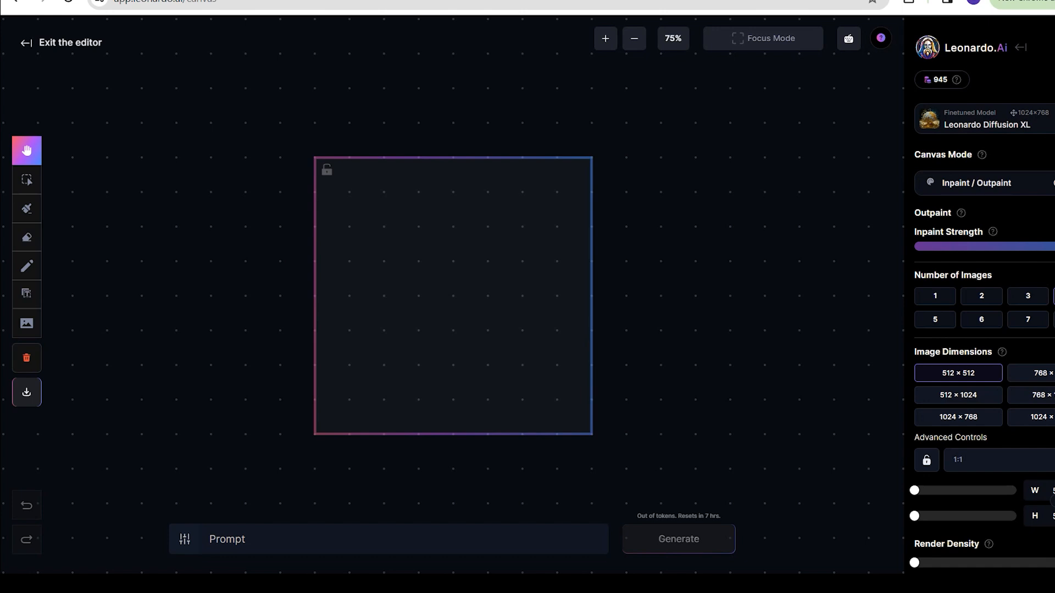
pyautogui.click(62, 42)
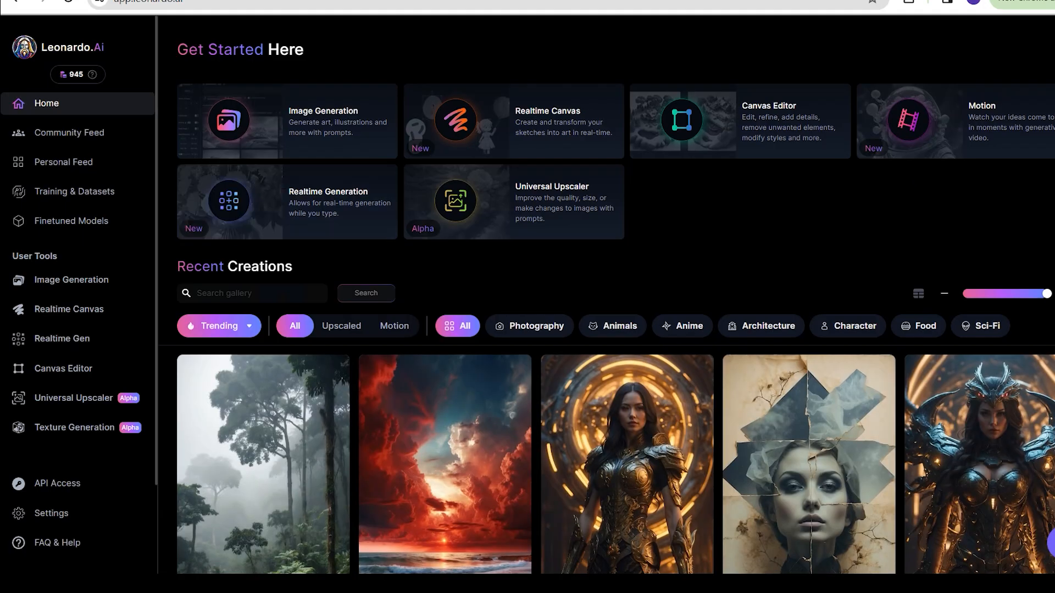
pyautogui.scroll(-3, 606, 330)
pyautogui.scroll(-2, 607, 331)
pyautogui.scroll(6, 606, 330)
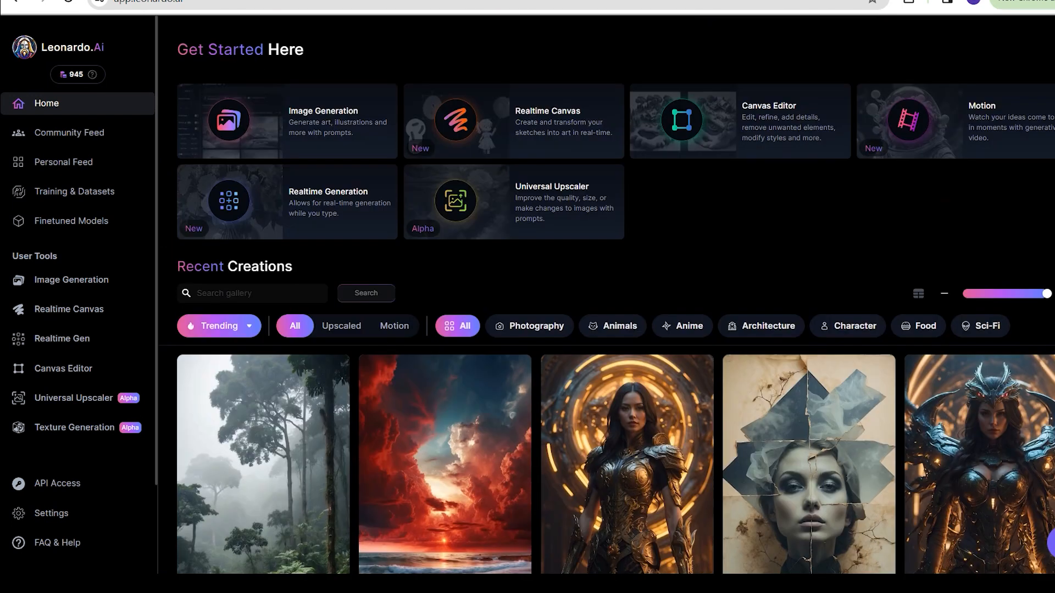